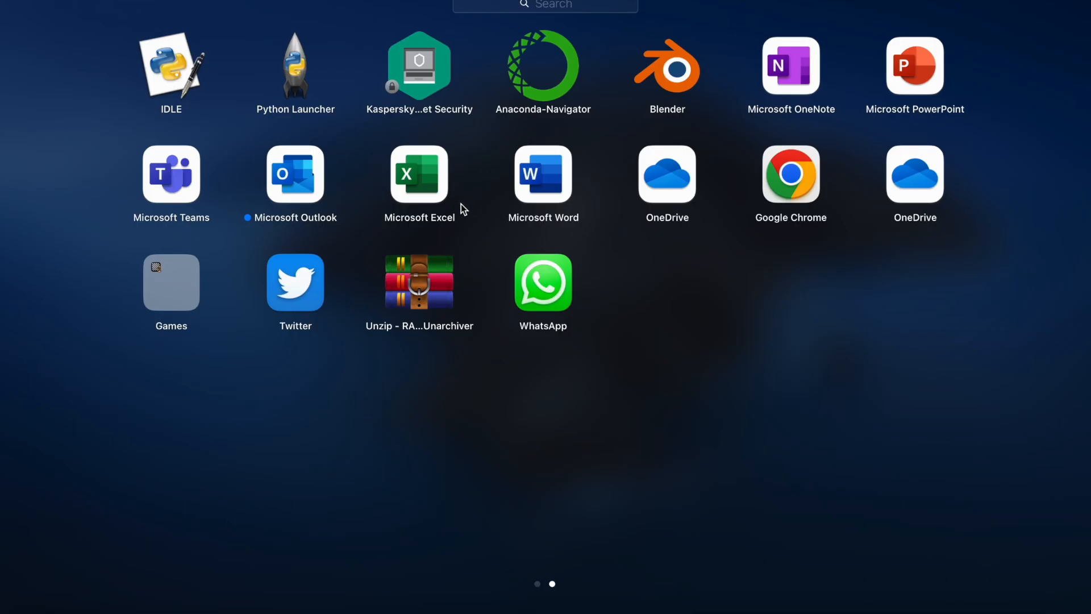
Launch Microsoft Excel and create a Blank Workbook from the template gallery
left_click(427, 188)
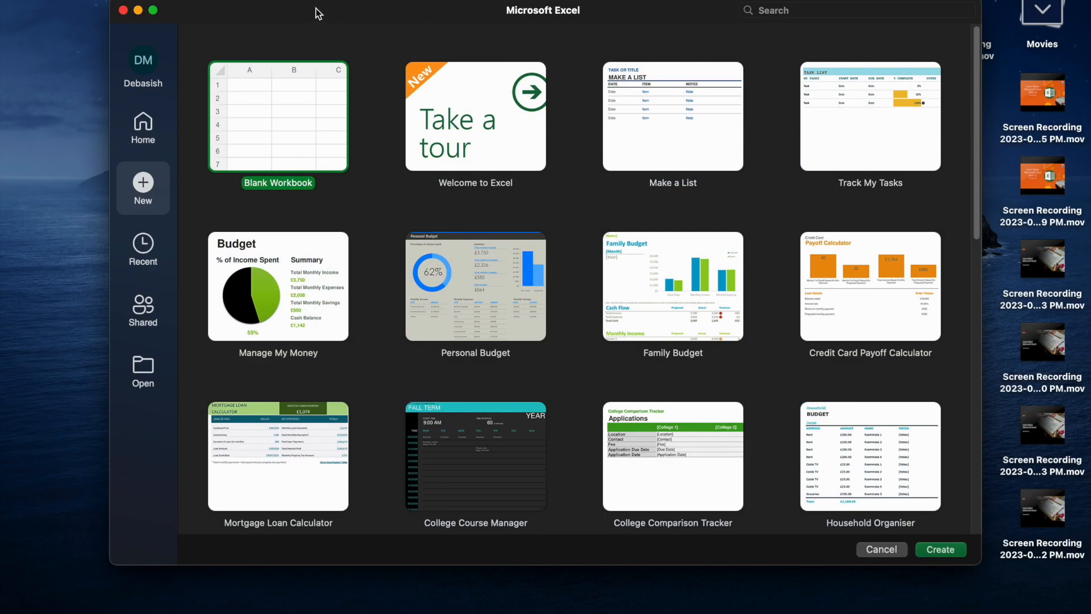
left_click(153, 128)
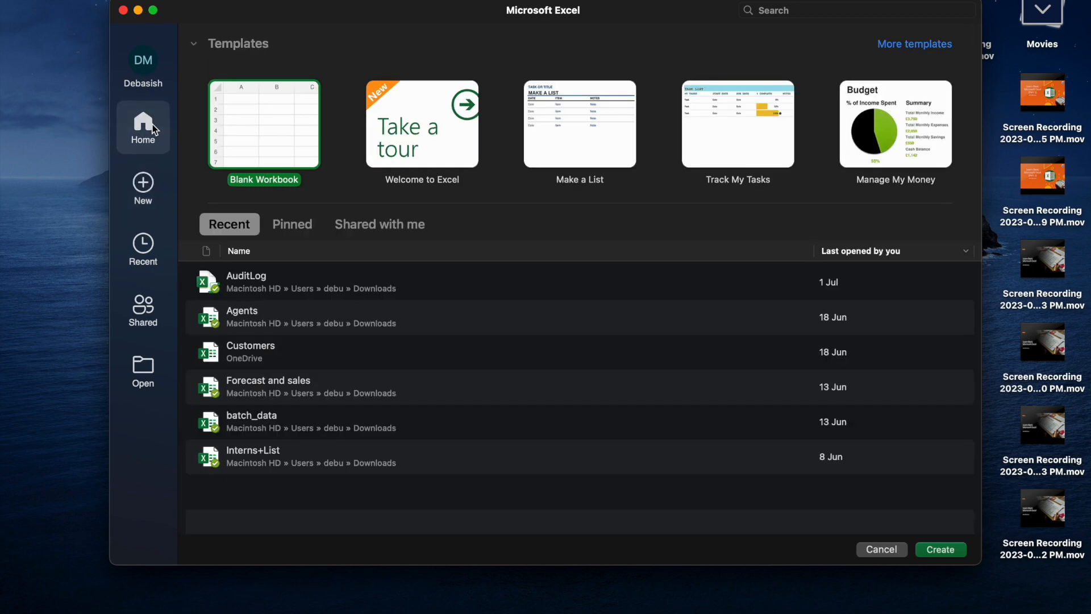
left_click(145, 185)
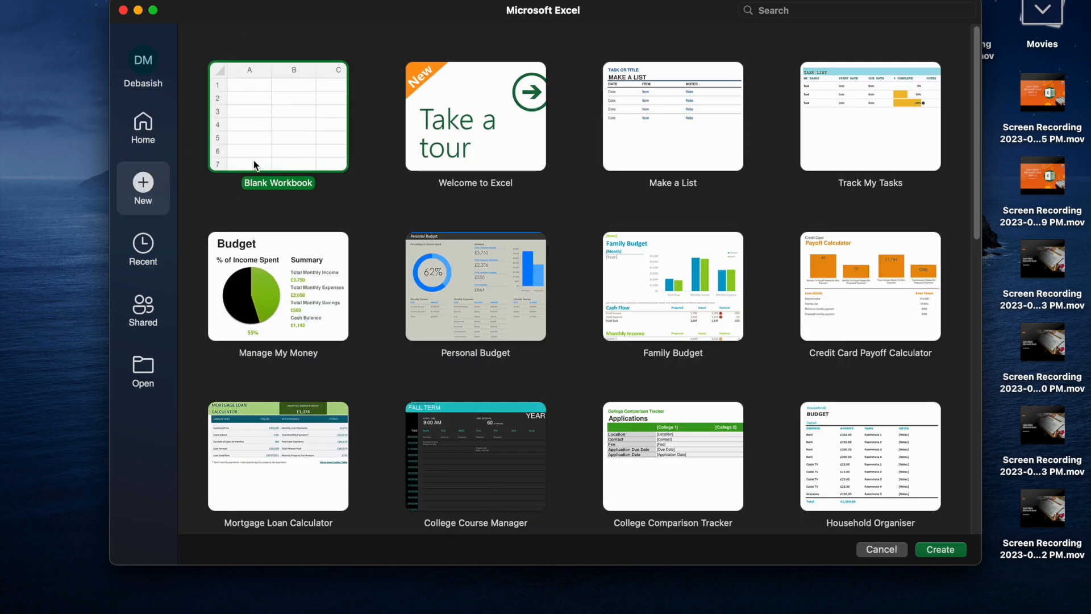
double_click(262, 127)
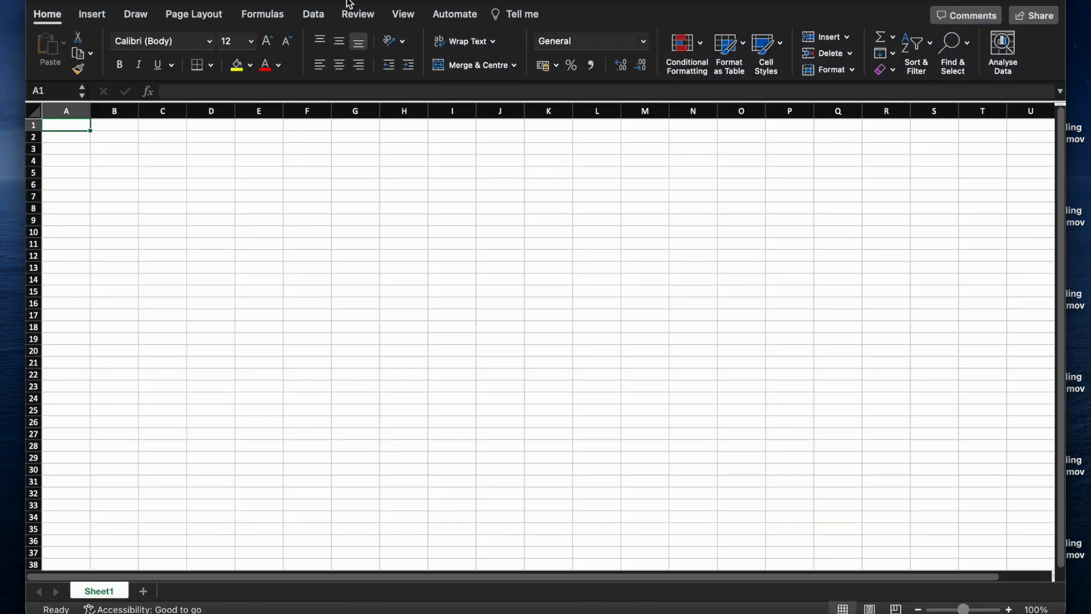
Make the Excel window full screen, then select column A and cells B3, C5, D8, F10, G6, H10
left_click(70, 2)
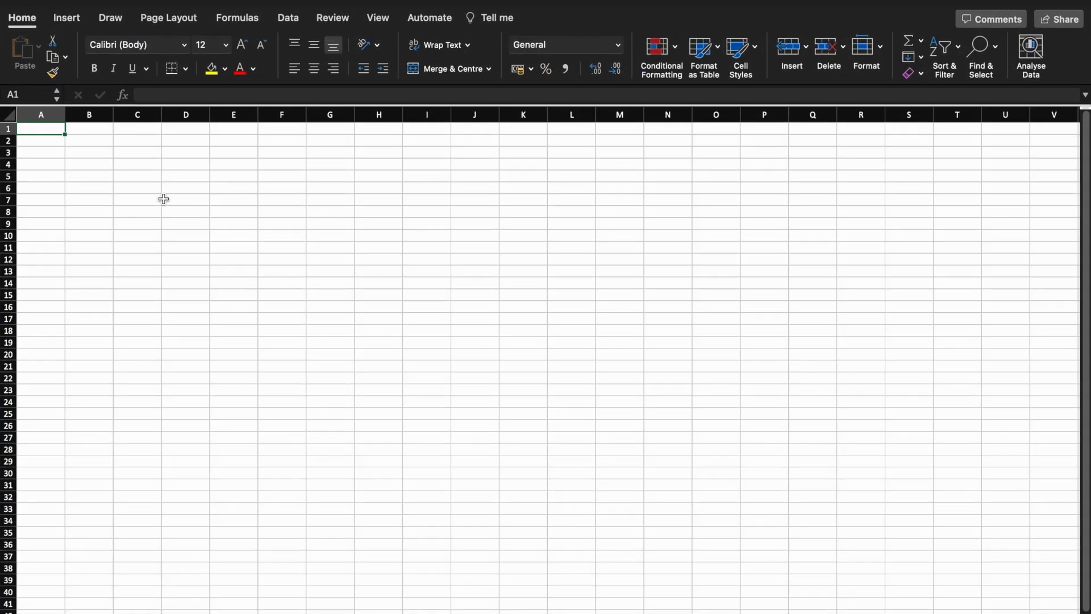
left_click(40, 115)
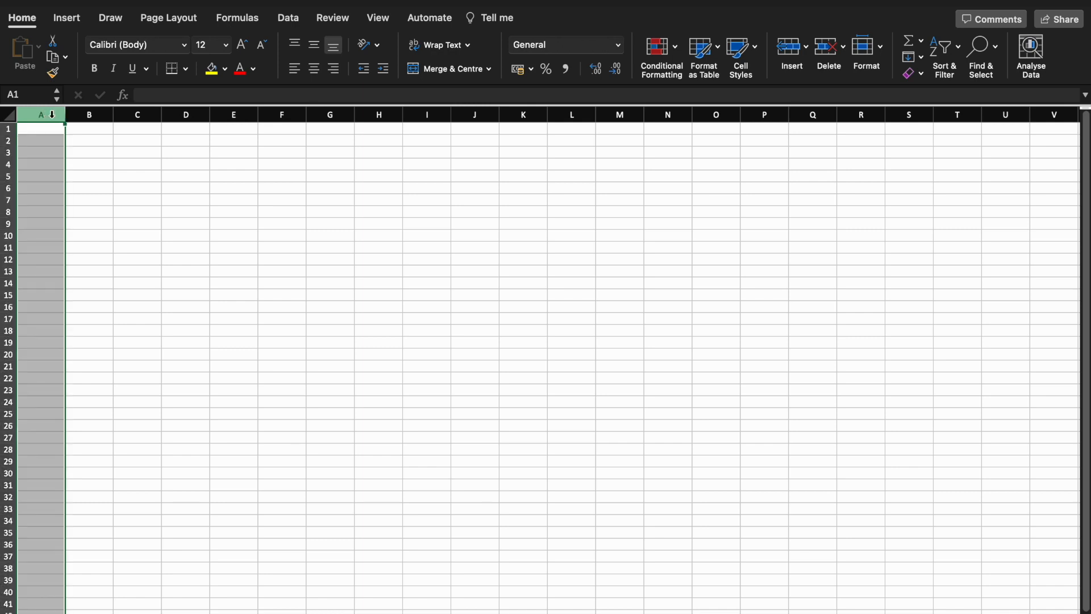
left_click(94, 151)
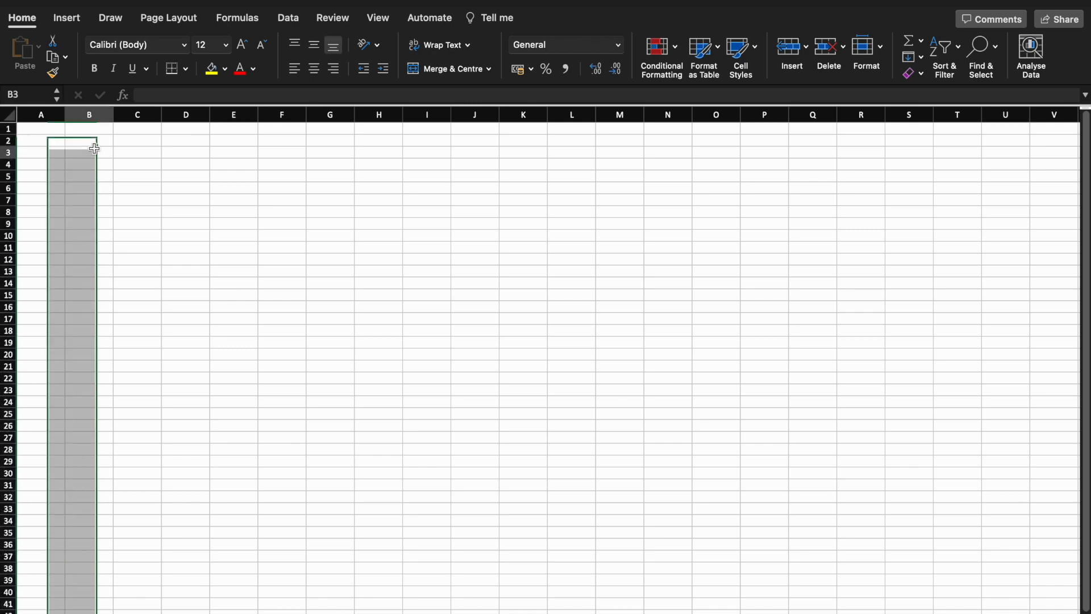
left_click(119, 173)
left_click(199, 211)
left_click(279, 232)
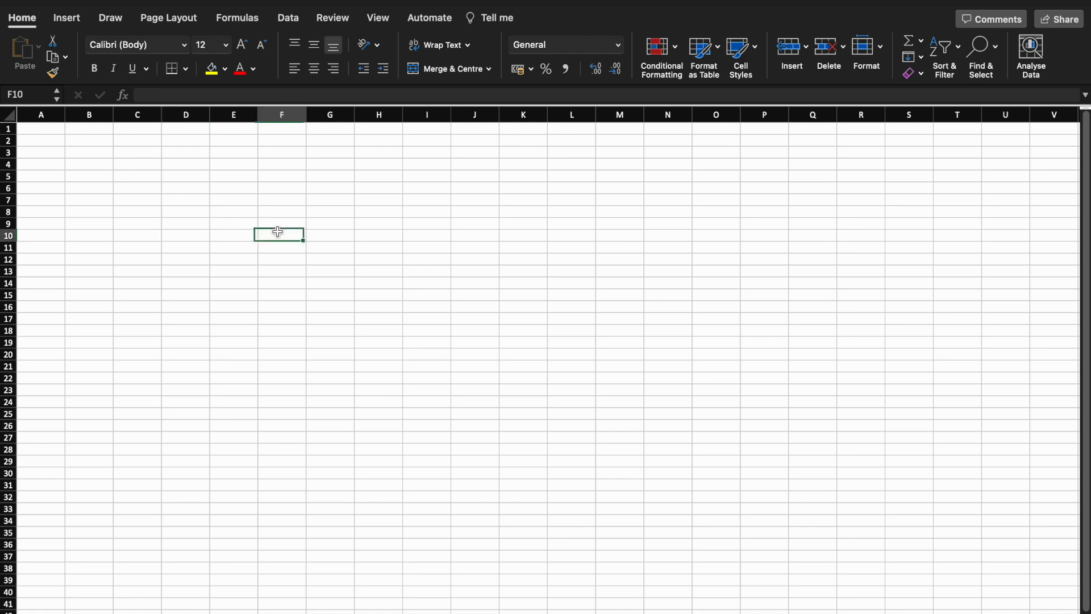
left_click(350, 190)
left_click(396, 238)
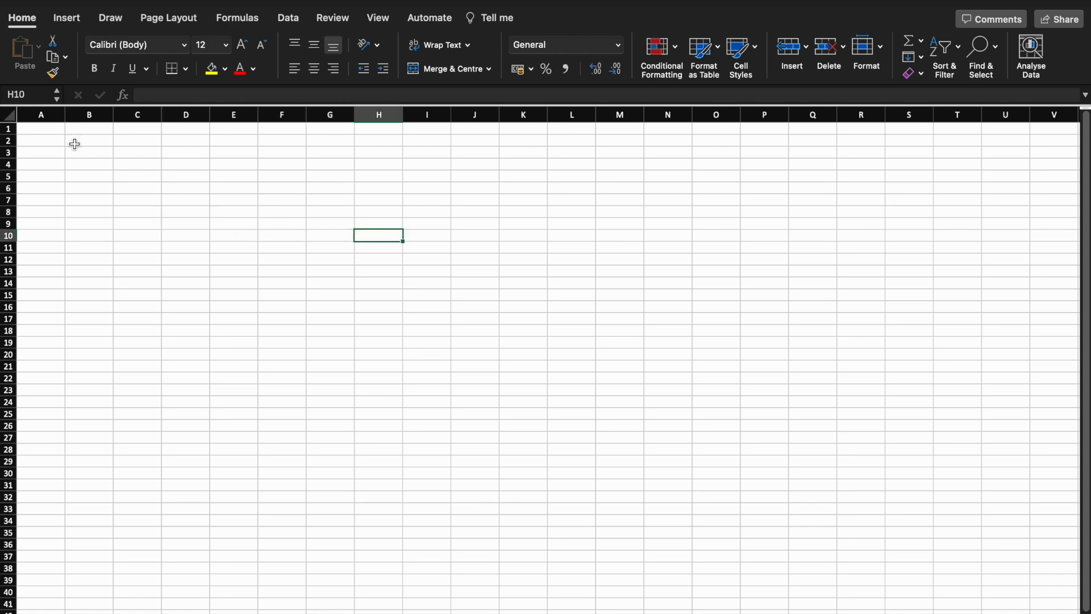
Select column A across several columns, then cell L10 and finally the whole sheet
left_click(39, 117)
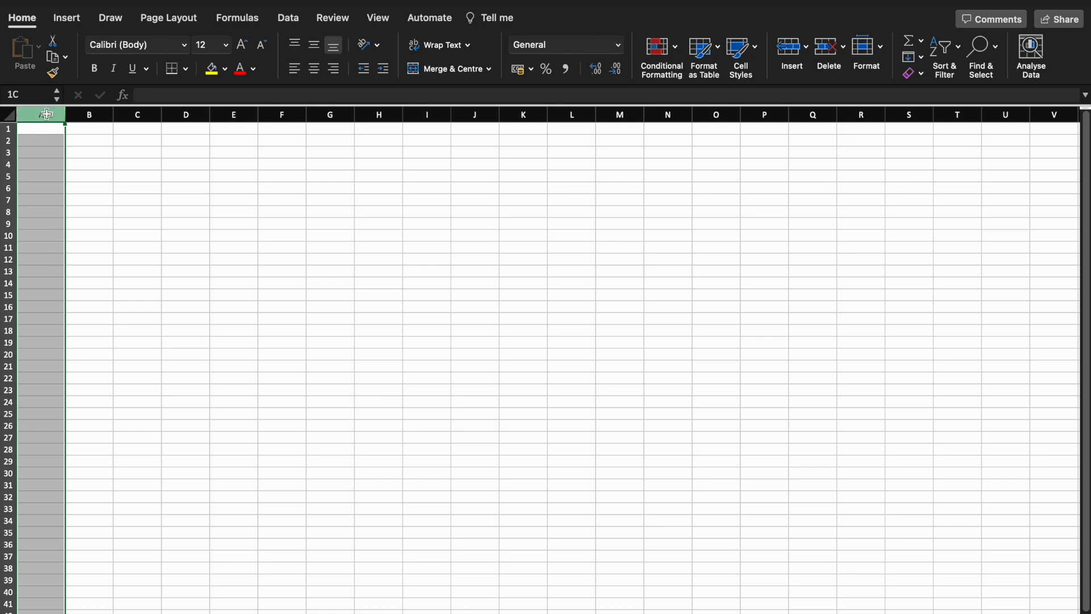
left_click_drag(47, 114, 824, 118)
left_click(565, 234)
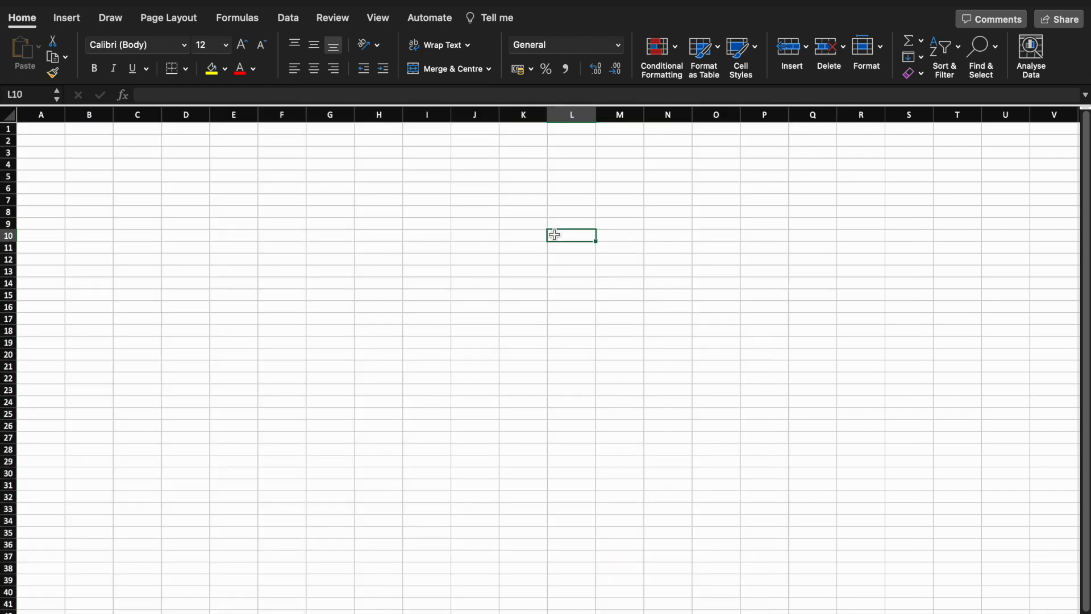
left_click(7, 113)
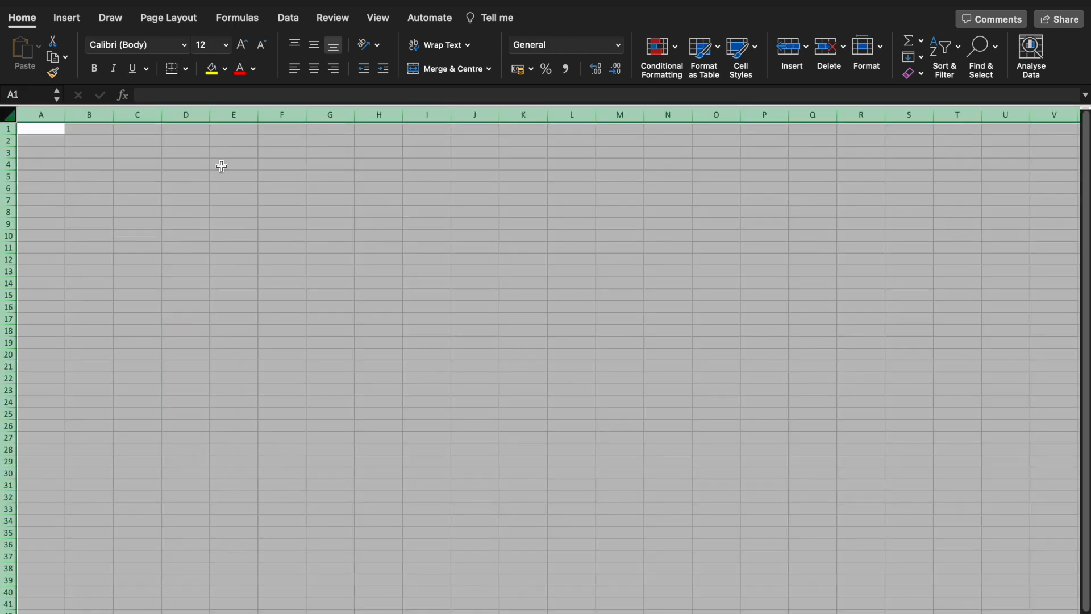
Try heightening row 1, then drag the A/B header border to widen column A
left_click(137, 163)
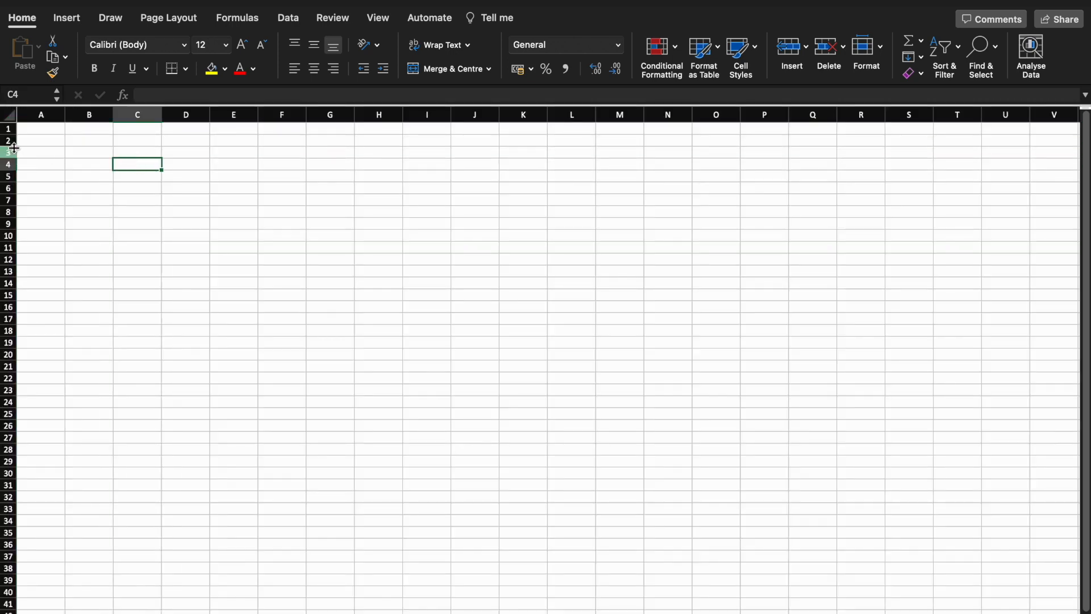
left_click(8, 129)
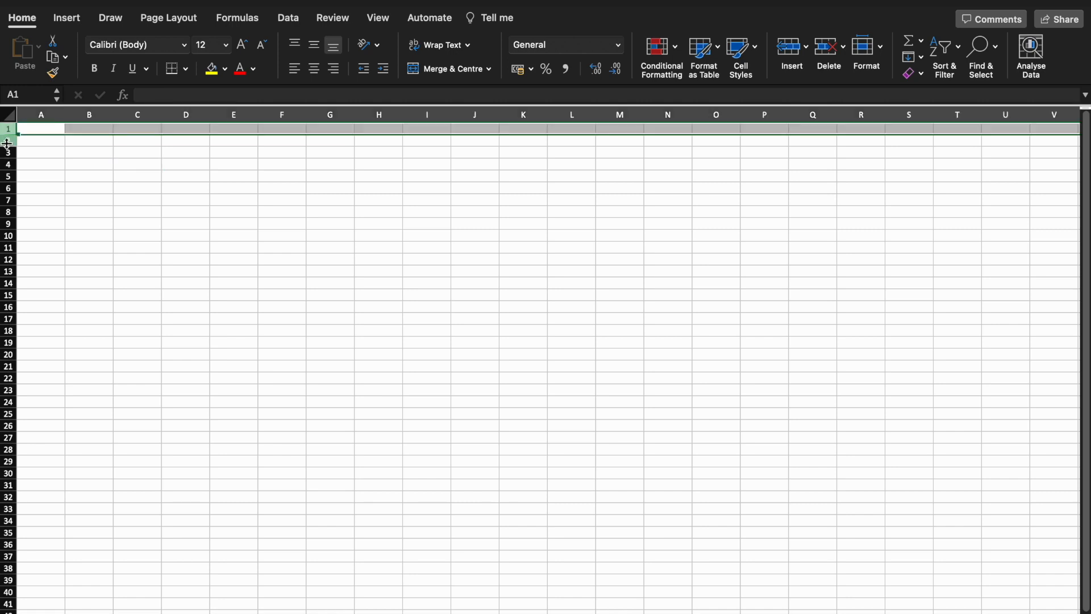
mouse_move(7, 134)
left_mouse_down()
mouse_move(8, 177)
mouse_move(5, 139)
left_mouse_up()
left_click(97, 180)
left_click_drag(66, 114, 90, 110)
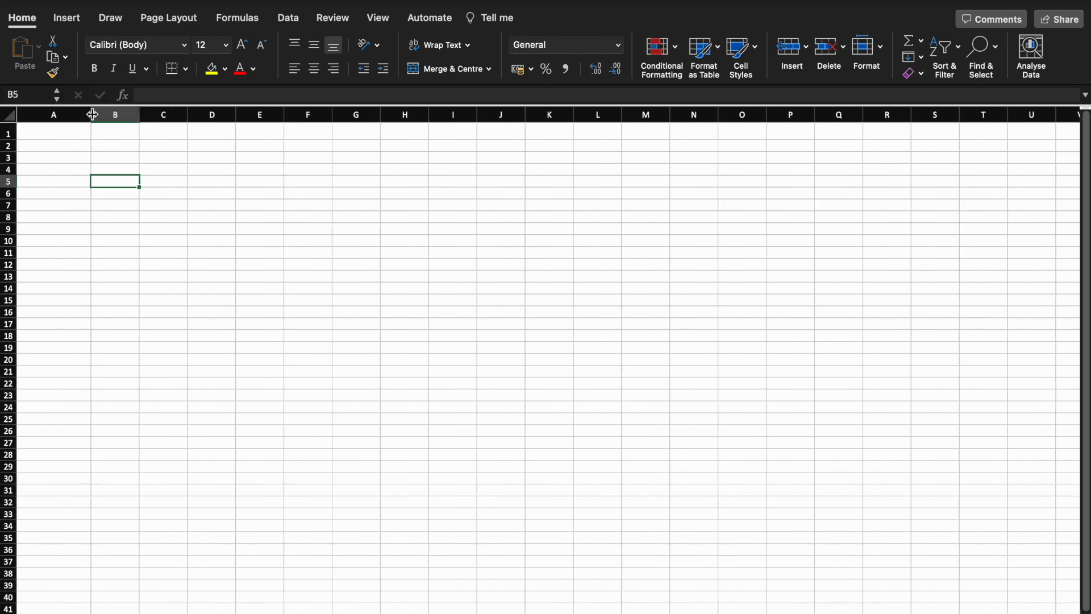
left_click(201, 204)
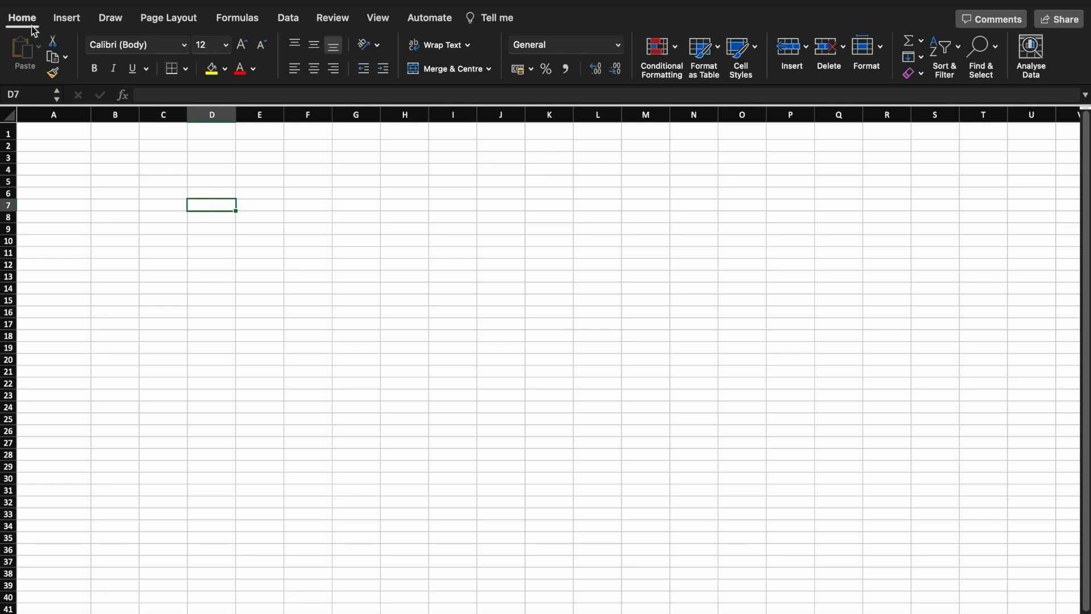
left_click(65, 23)
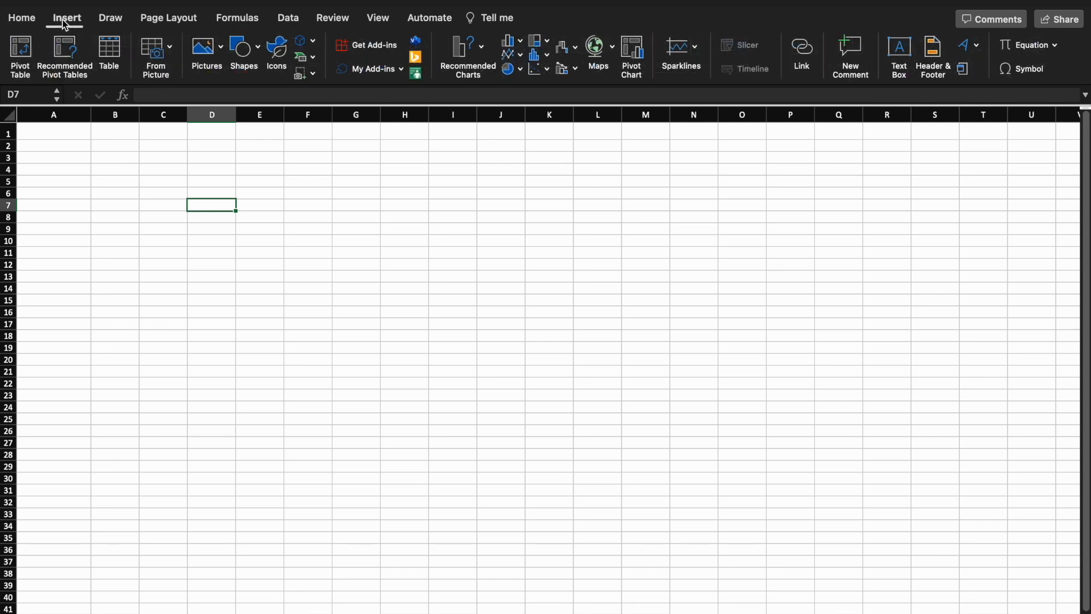
left_click(112, 23)
left_click(162, 24)
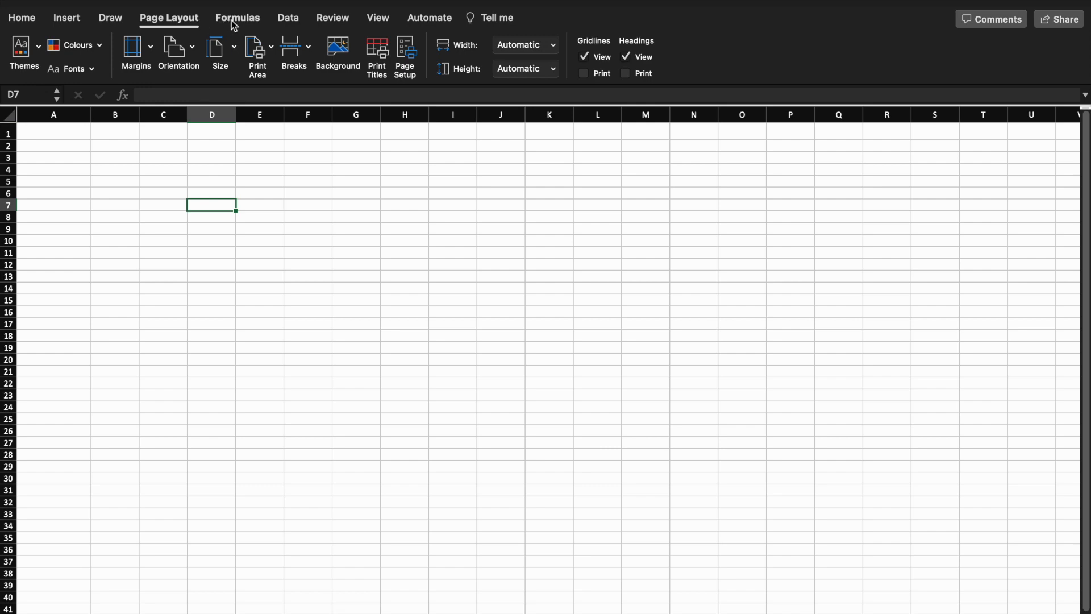
left_click(234, 25)
left_click(288, 24)
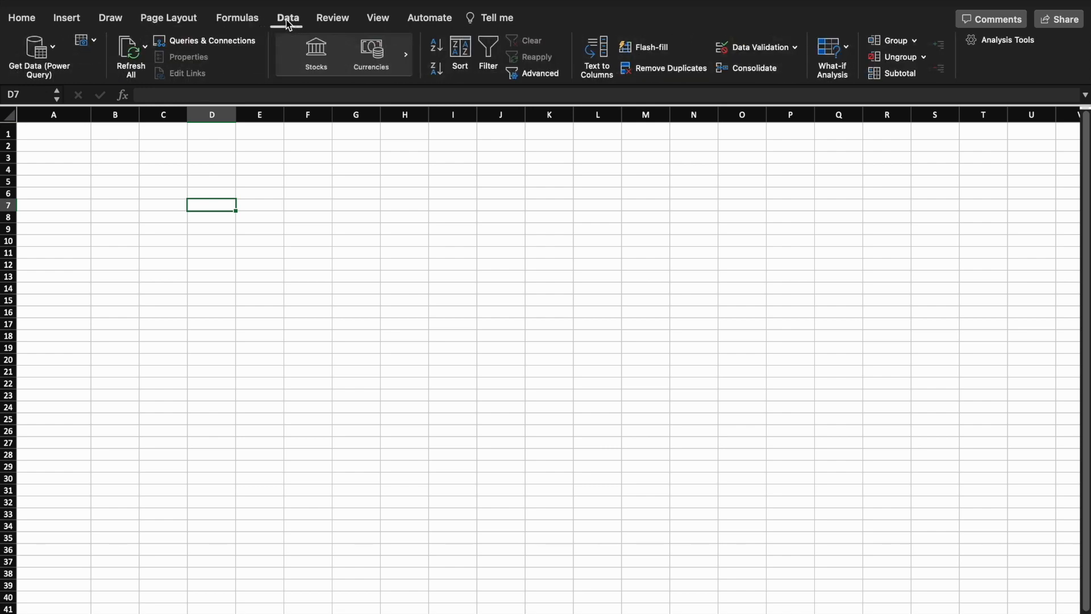
left_click(333, 23)
left_click(383, 23)
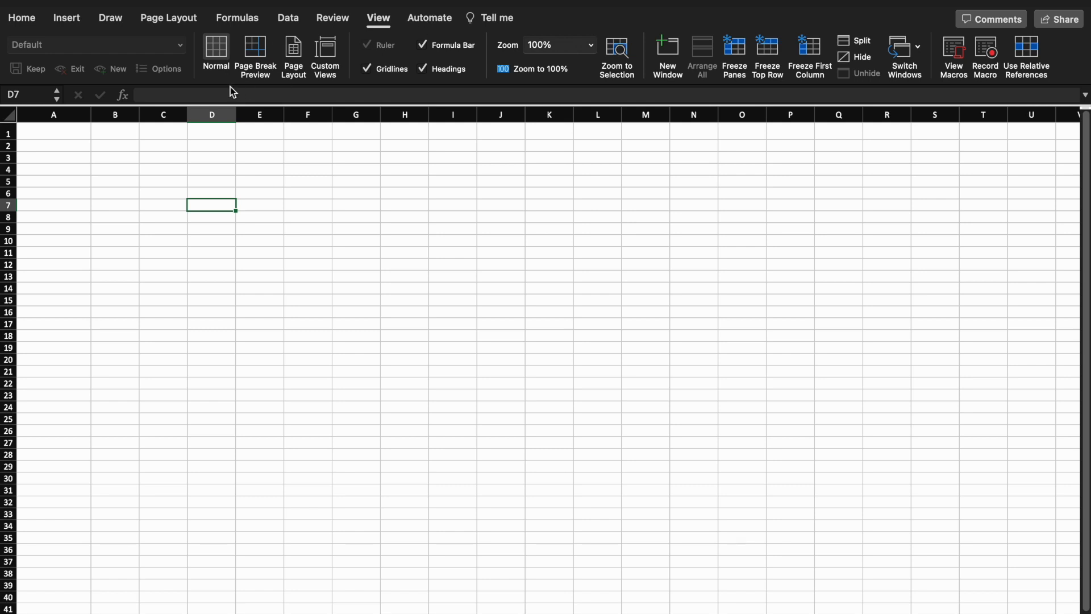
left_click(32, 22)
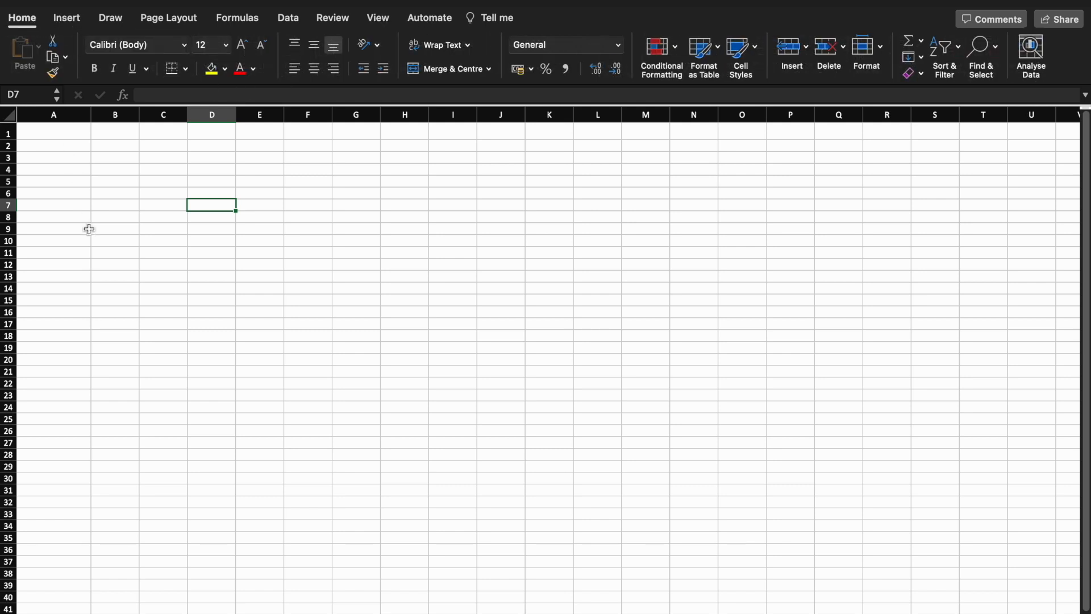
left_click(166, 203)
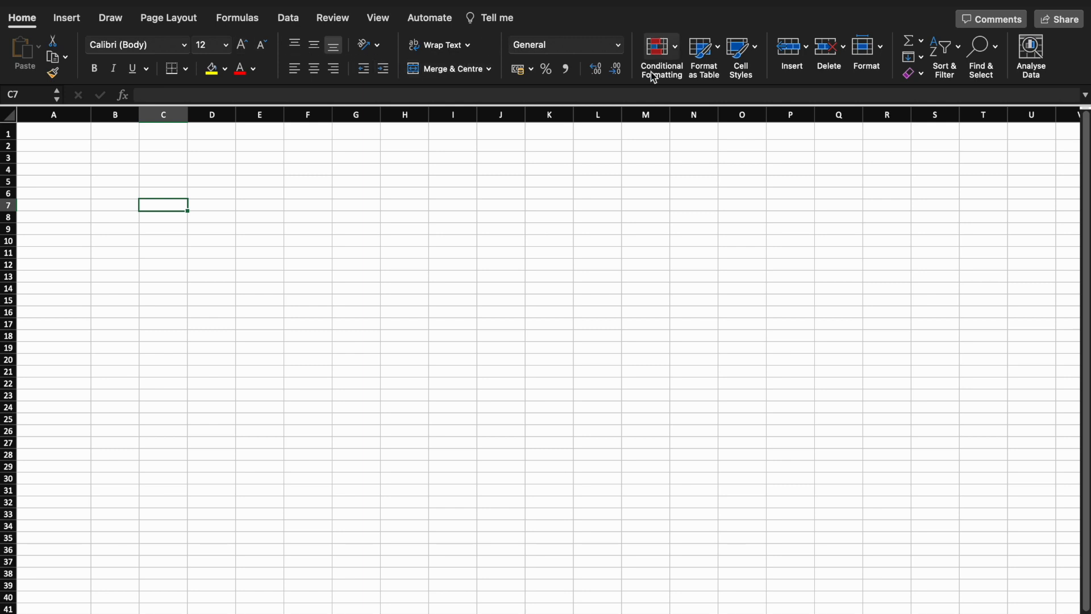
left_click(78, 158)
key("Down")
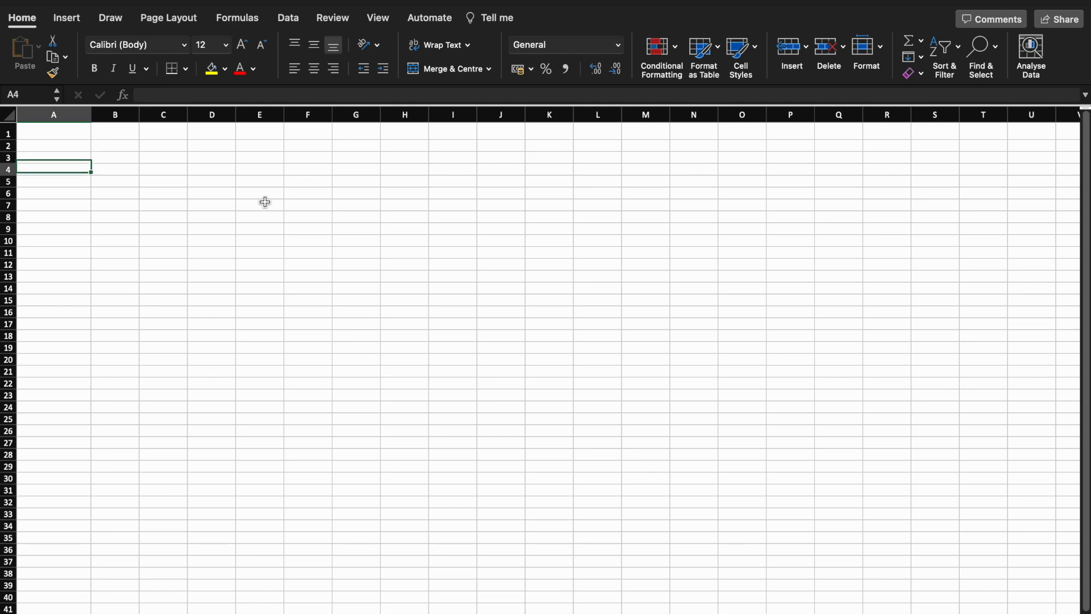
key("Up")
key("Up")
key("Right")
key("Down")
key("Down")
key("Down")
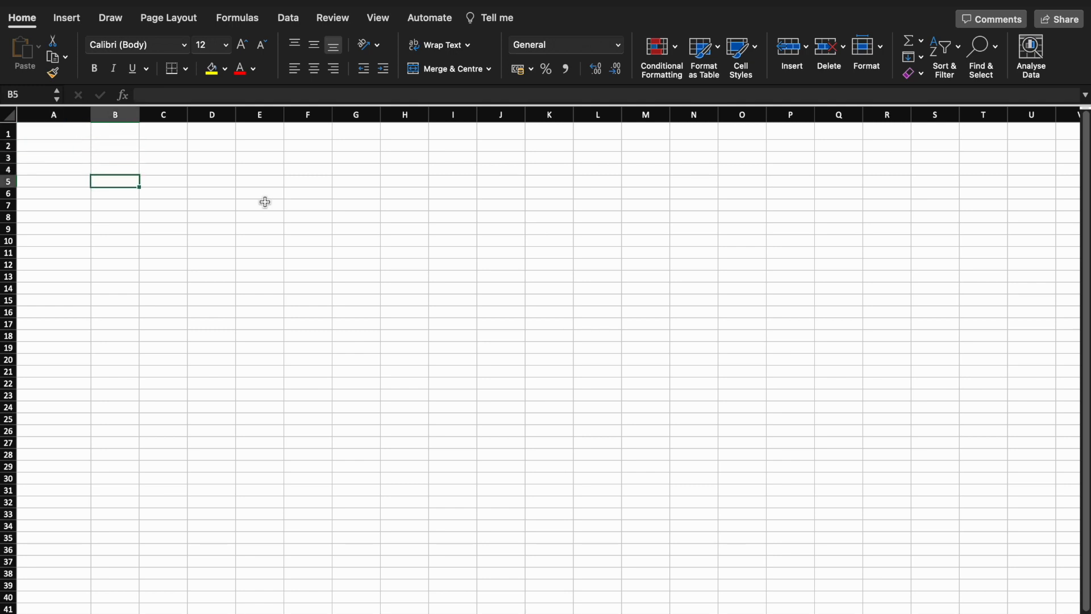
type("=")
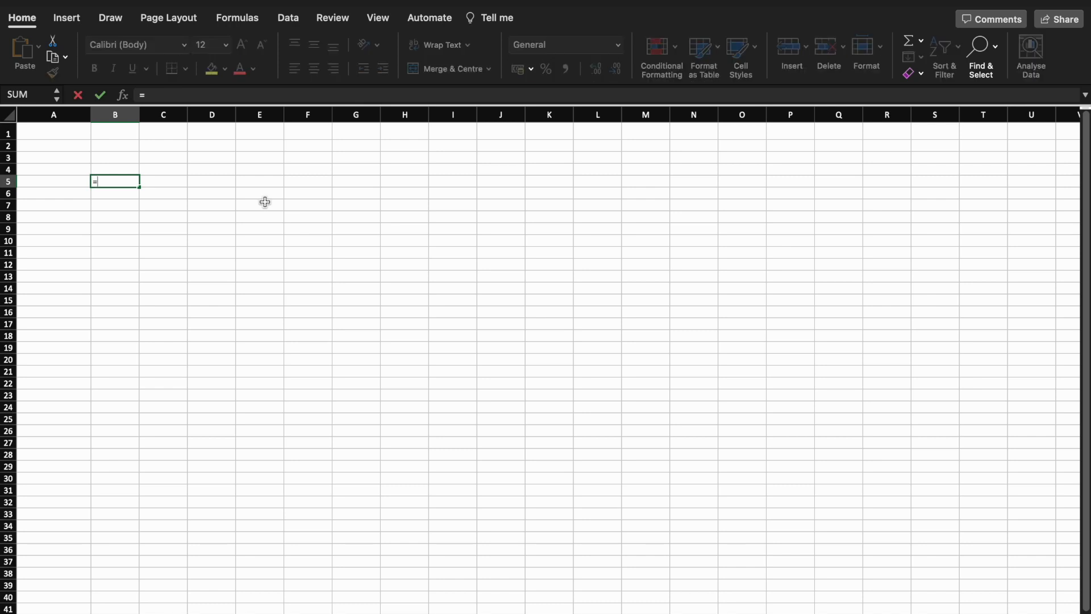
type("200")
key("BackSpace")
key("BackSpace")
key("BackSpace")
type("200*333")
key("Return")
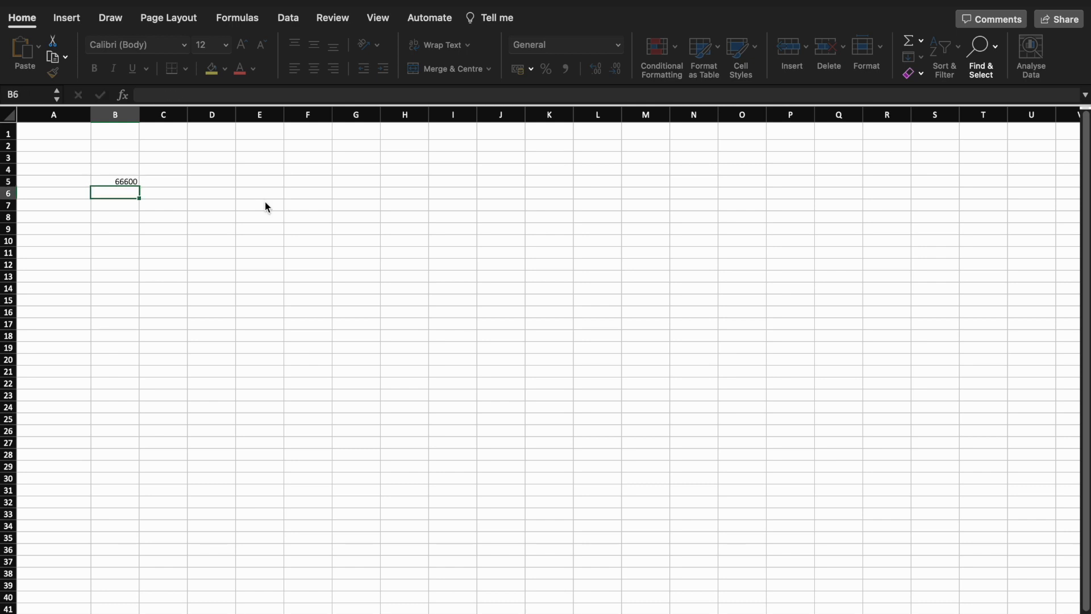
key("Up")
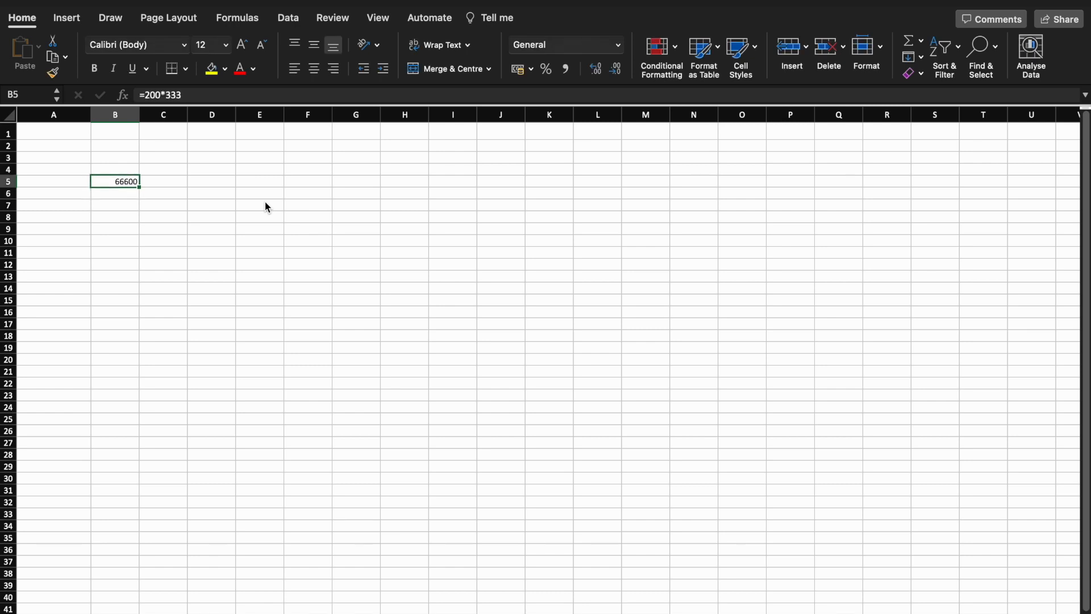
key("Delete")
key("Up")
key("Up")
key("Up")
key("Up")
key("Left")
key("Right")
key("Left")
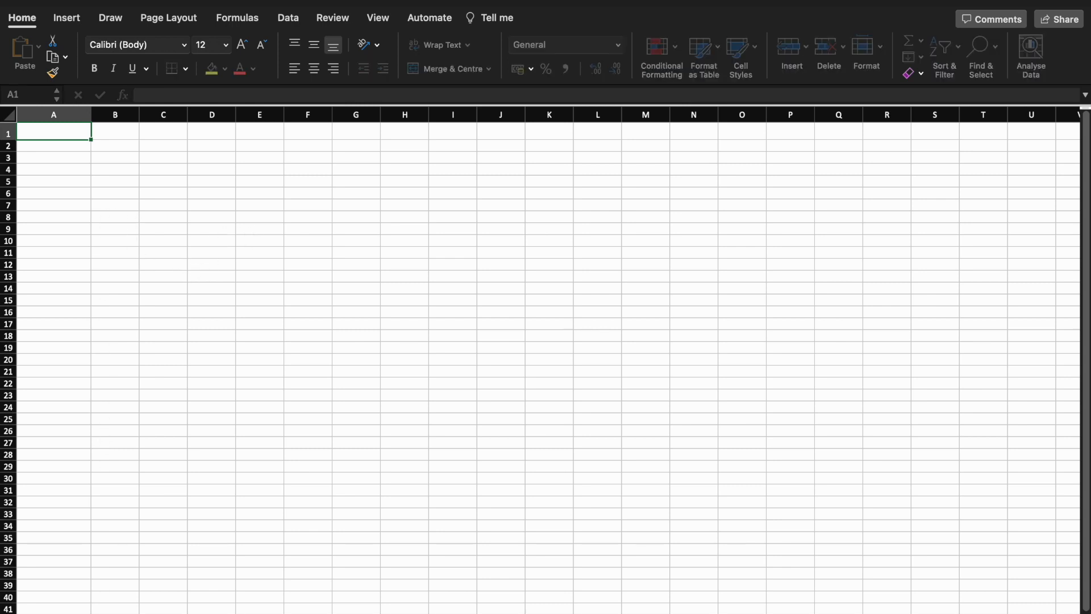
left_click(151, 573)
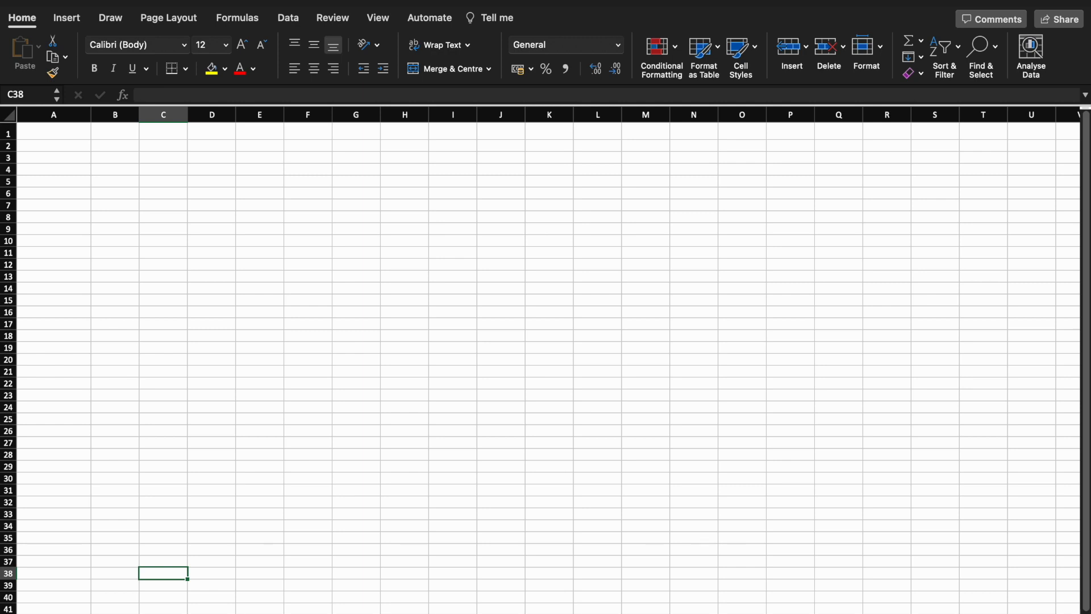
key("ctrl+Page_Down")
key("ctrl+Page_Up")
double_click(117, 613)
Enter the headers Sl#, Roll No and Name in cells A1 to C1
left_click(44, 133)
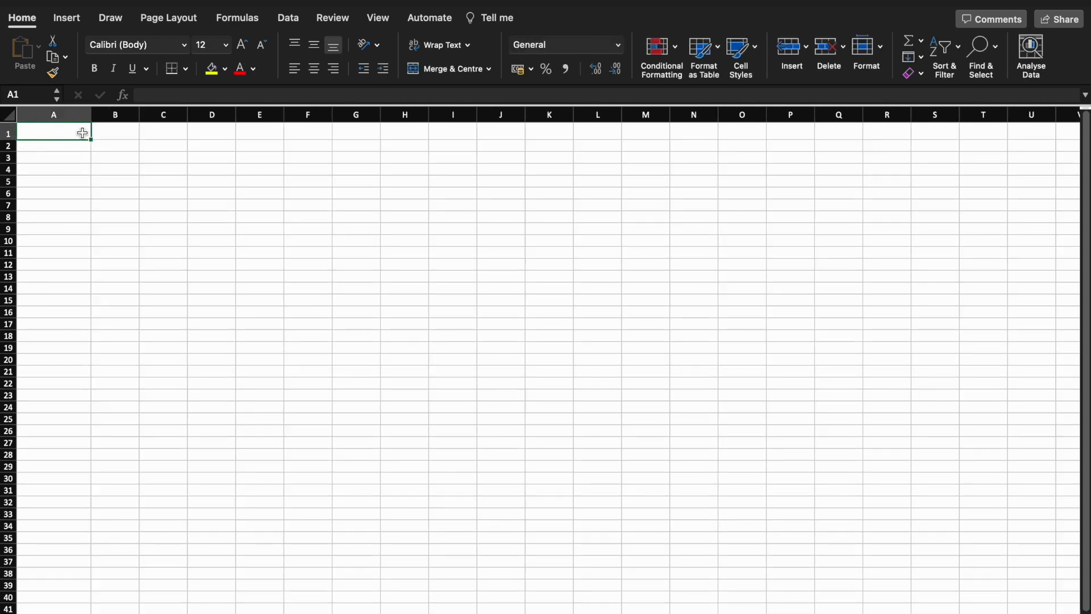
type("Sl")
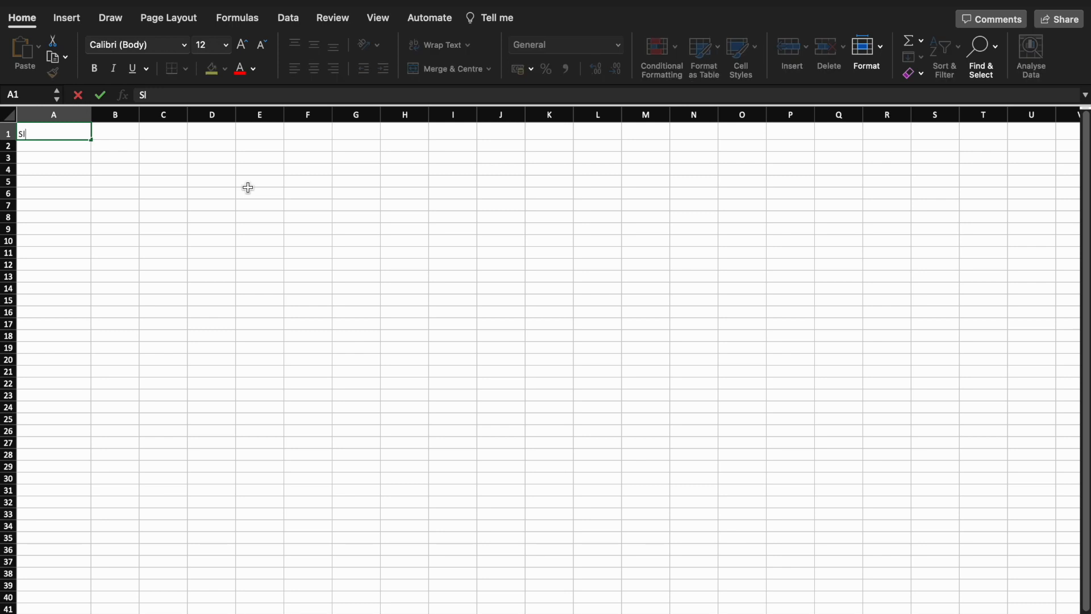
type("#")
key("Return")
key("Right")
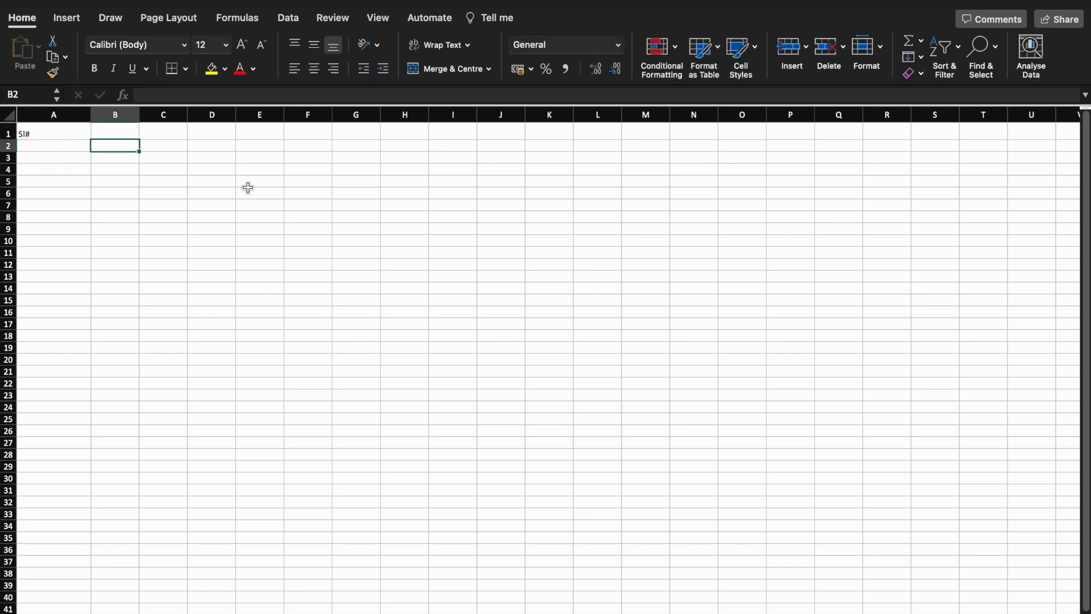
key("Up")
type("Roll No")
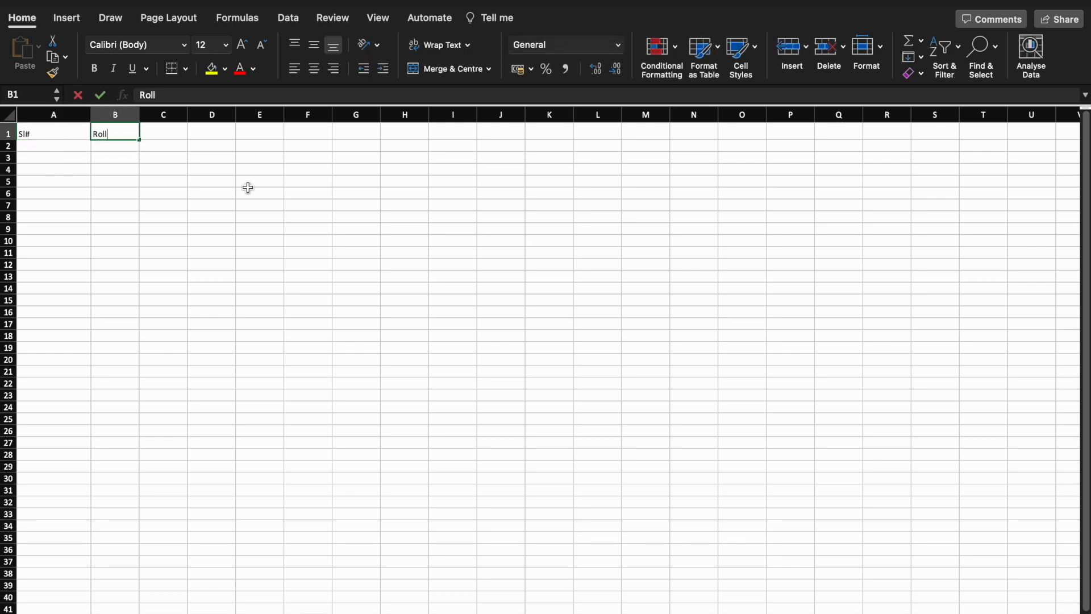
key("Tab")
type("Name")
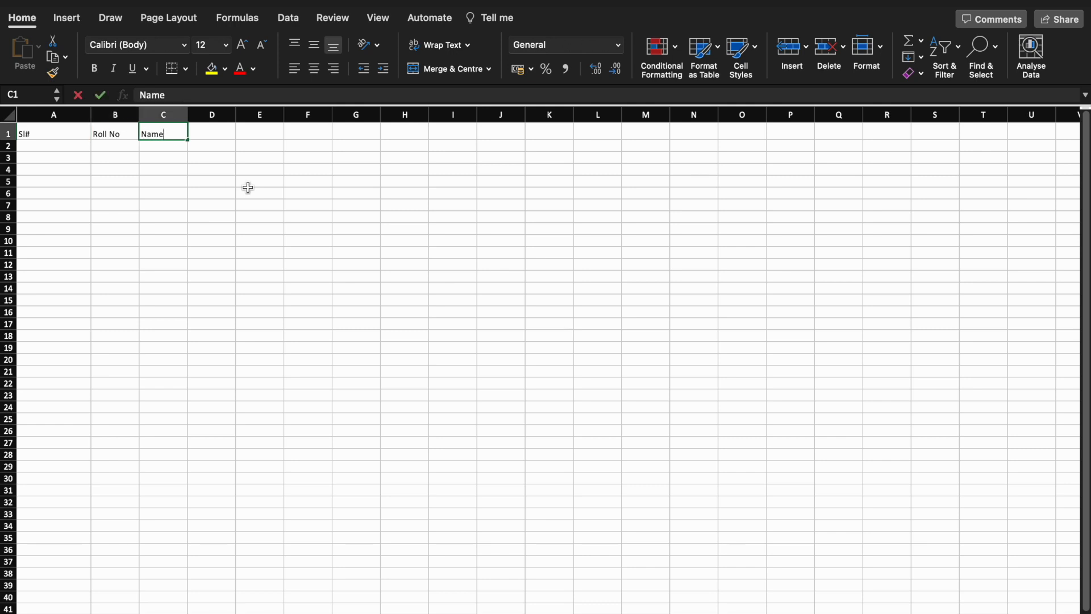
key("Tab")
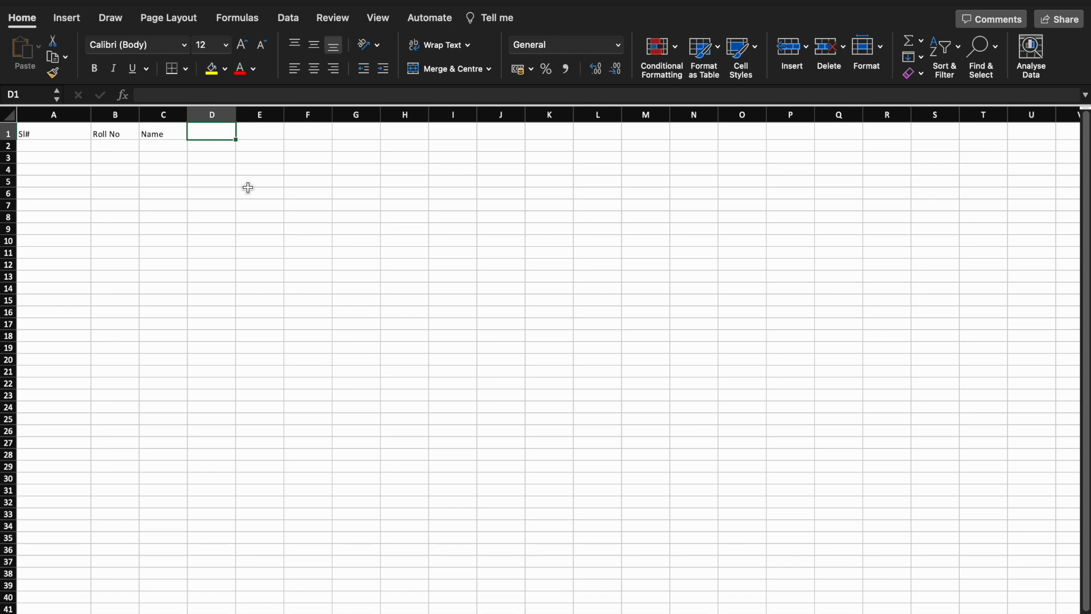
Enter DOB in D1 and Class in E1, then move to cell A2
type("DO")
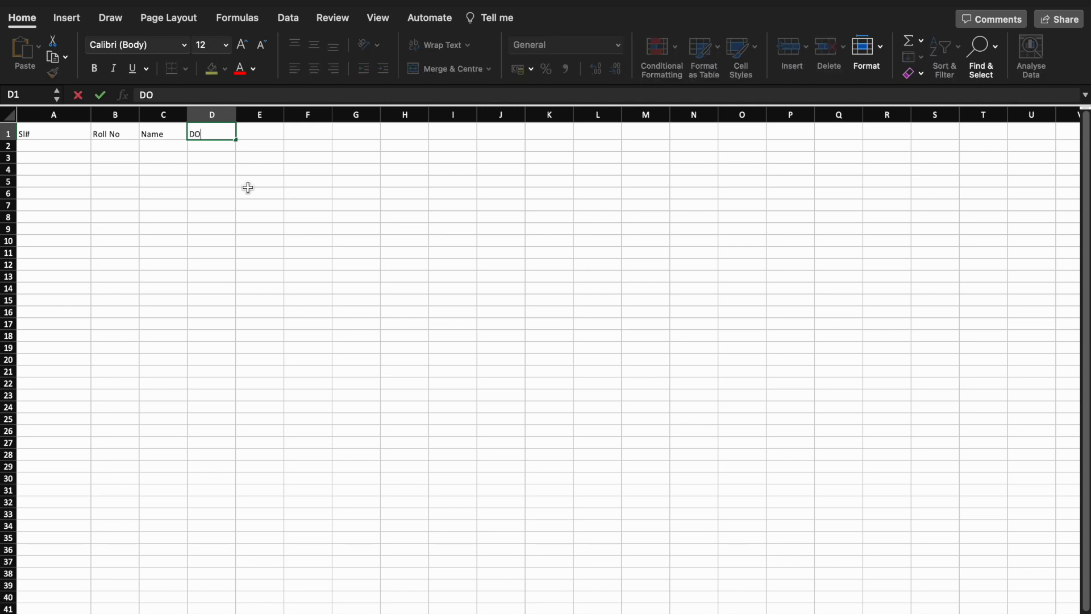
type("B")
key("Return")
key("Up")
key("Right")
key("Right")
key("Right")
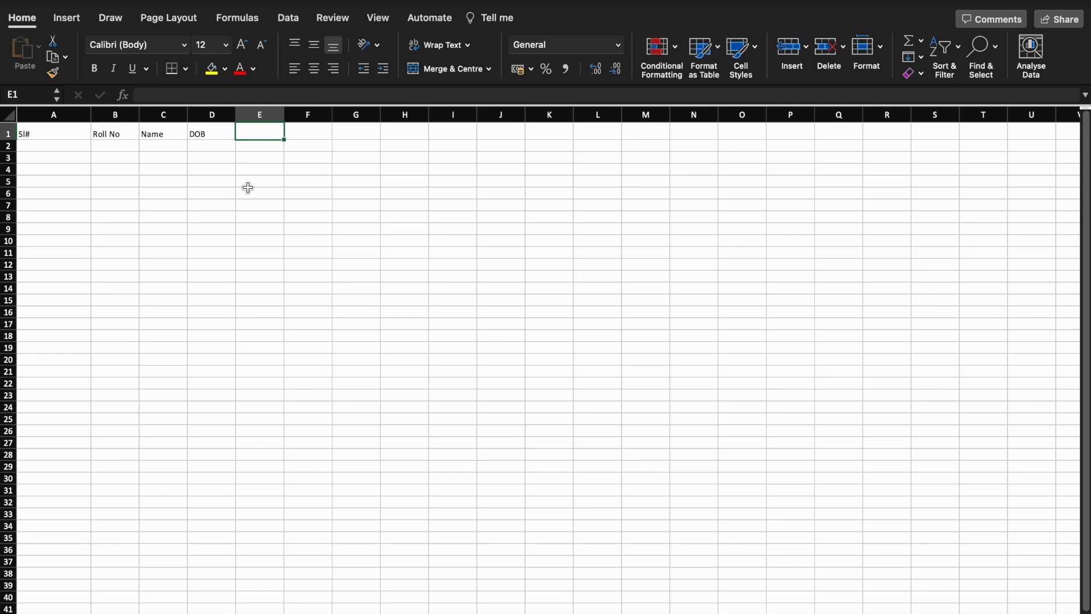
type("Class")
key("Return")
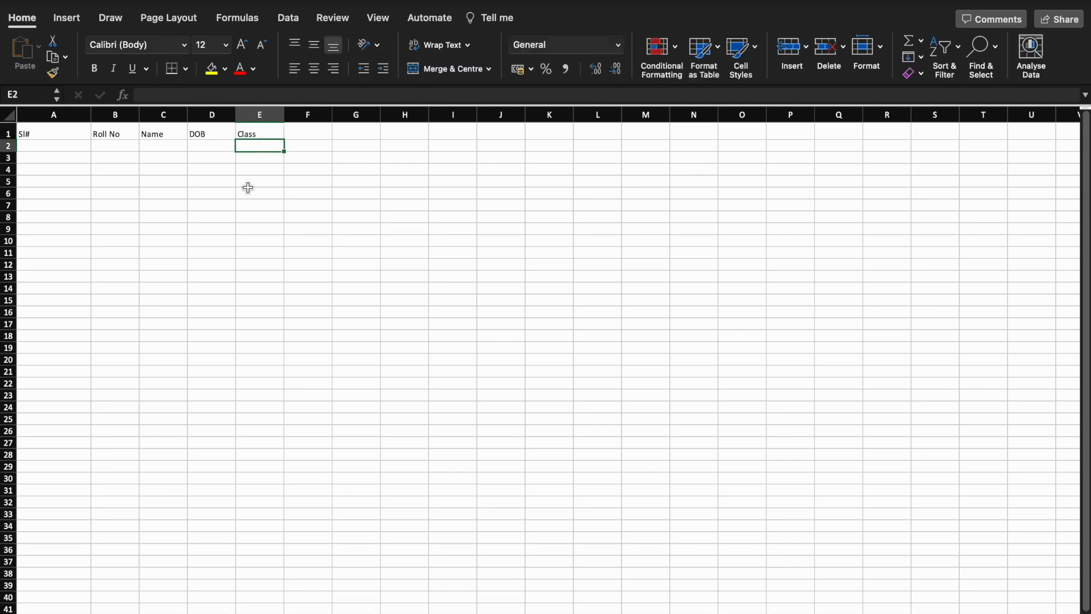
key("Left")
key("Left")
key("Left")
key("Left")
key("Up")
key("Right")
key("Right")
key("Right")
key("Right")
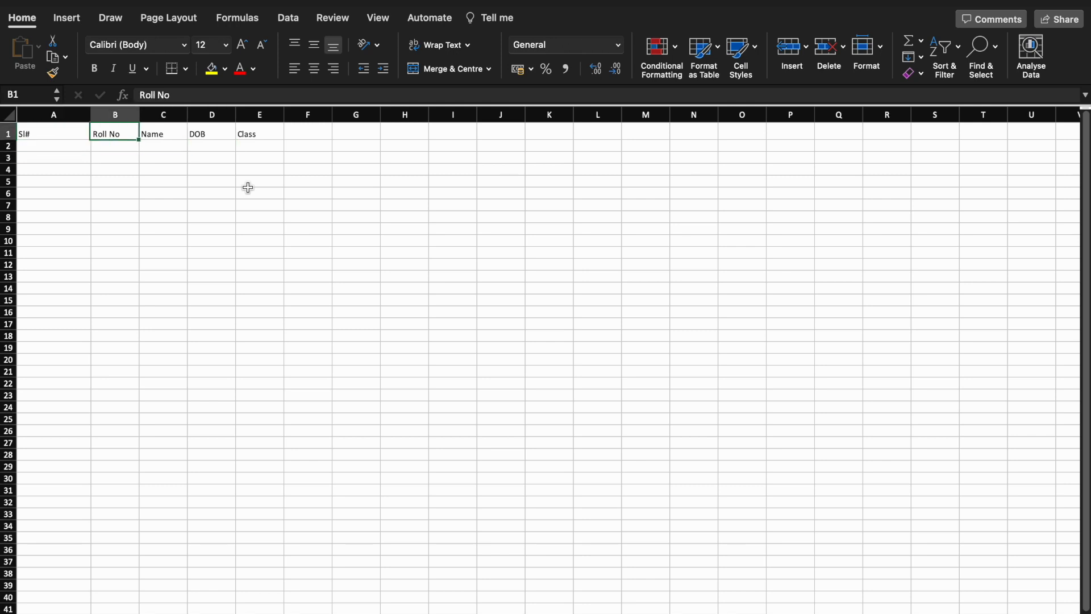
key("Left")
key("Left")
key("Left")
key("Left")
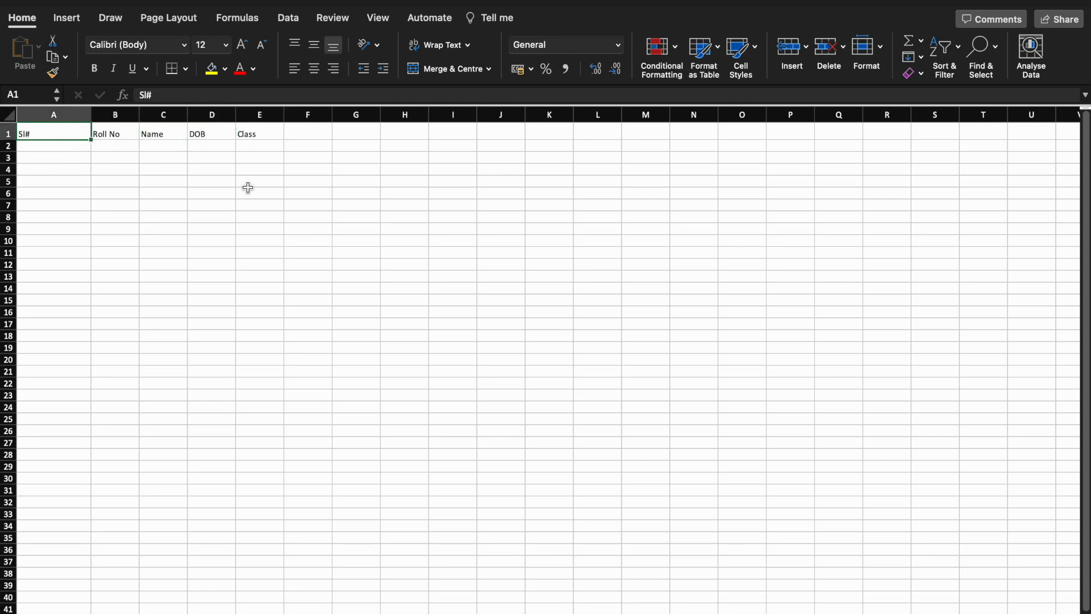
key("Down")
Enter Sl# 1, roll number 11111 and the student's name in A2:C2
type("1")
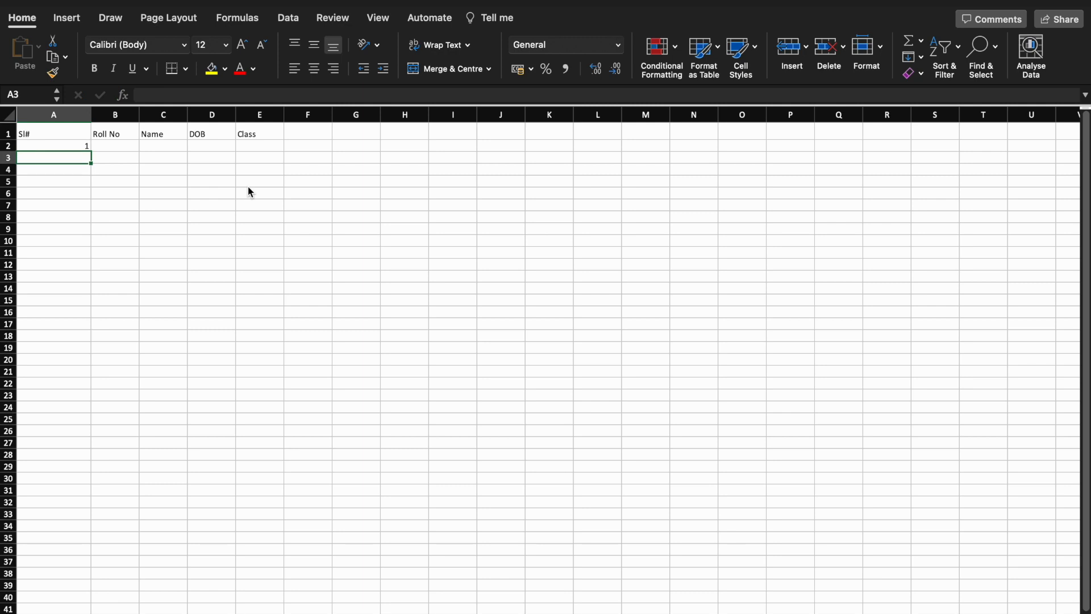
key("Right")
type("11111")
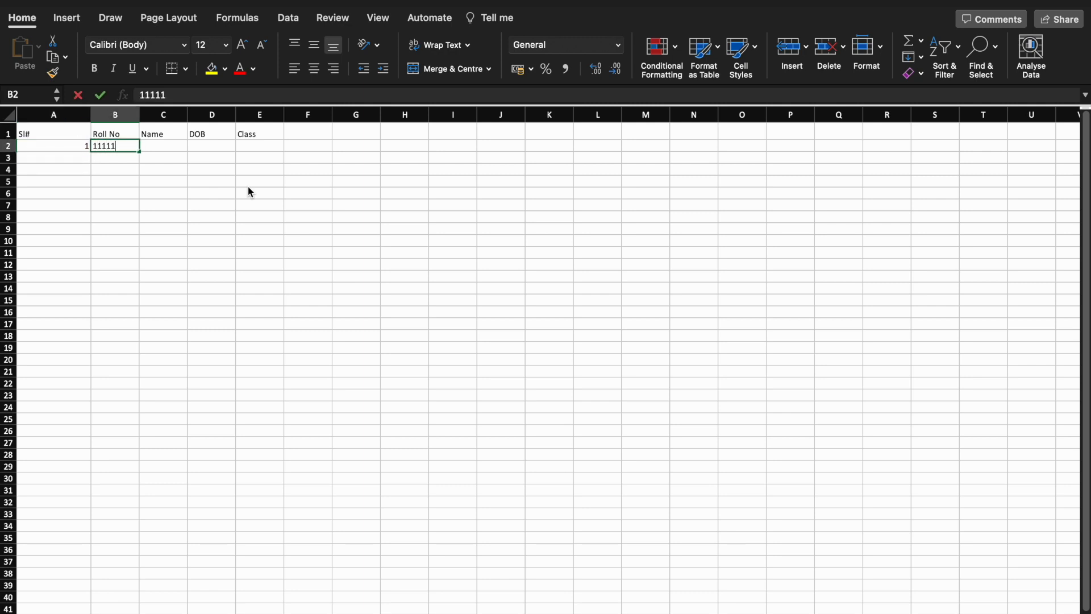
key("Return")
key("Up")
key("Right")
type("Alex")
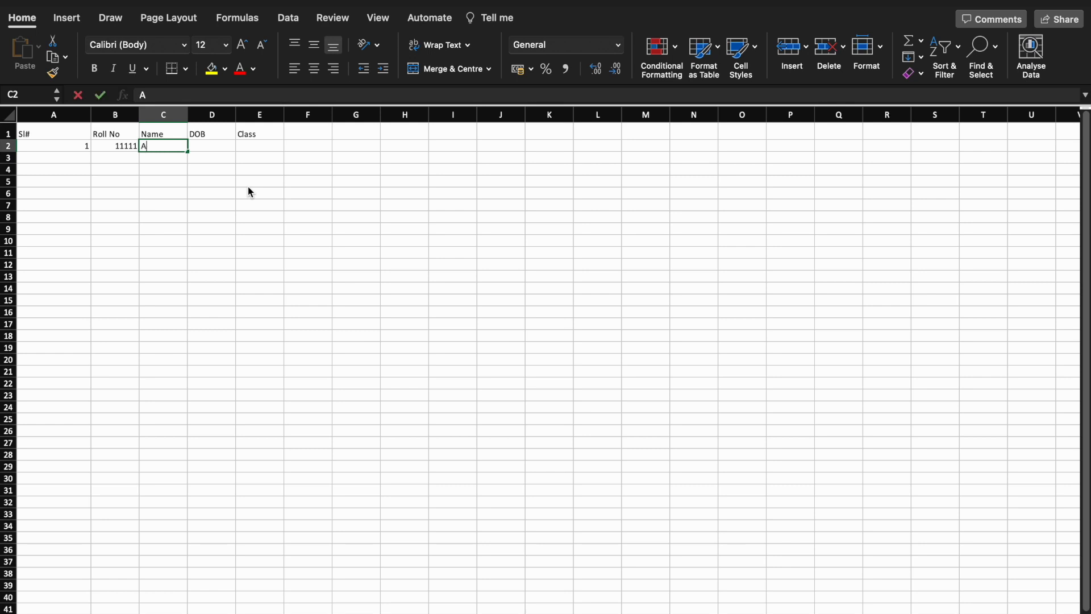
key("Right")
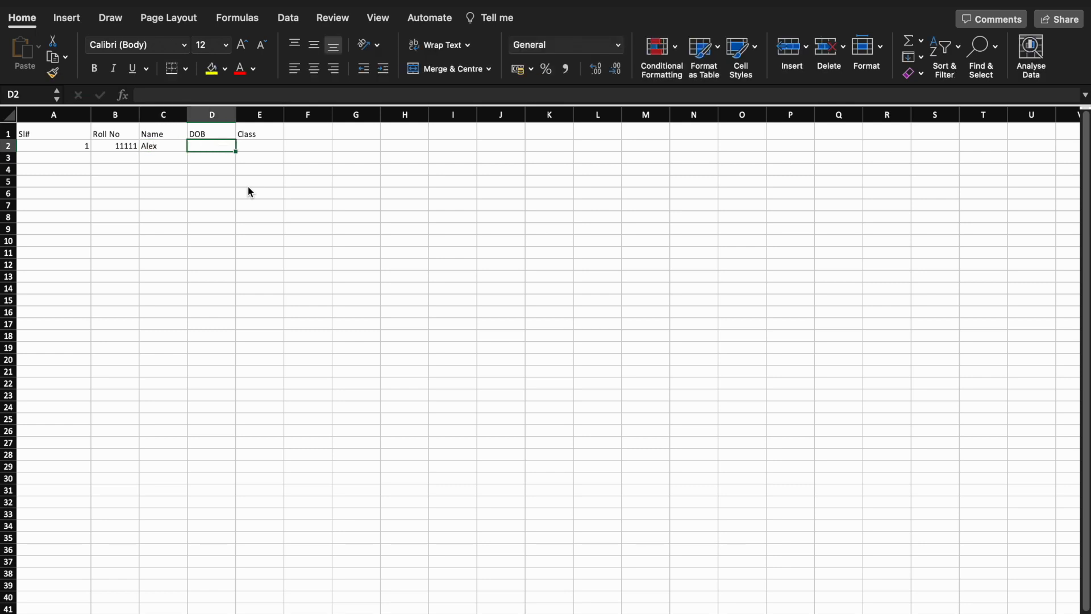
Enter birth date 01-Jan-1990 and Class 5th, then select the headers A1:E1
type("01-Ja")
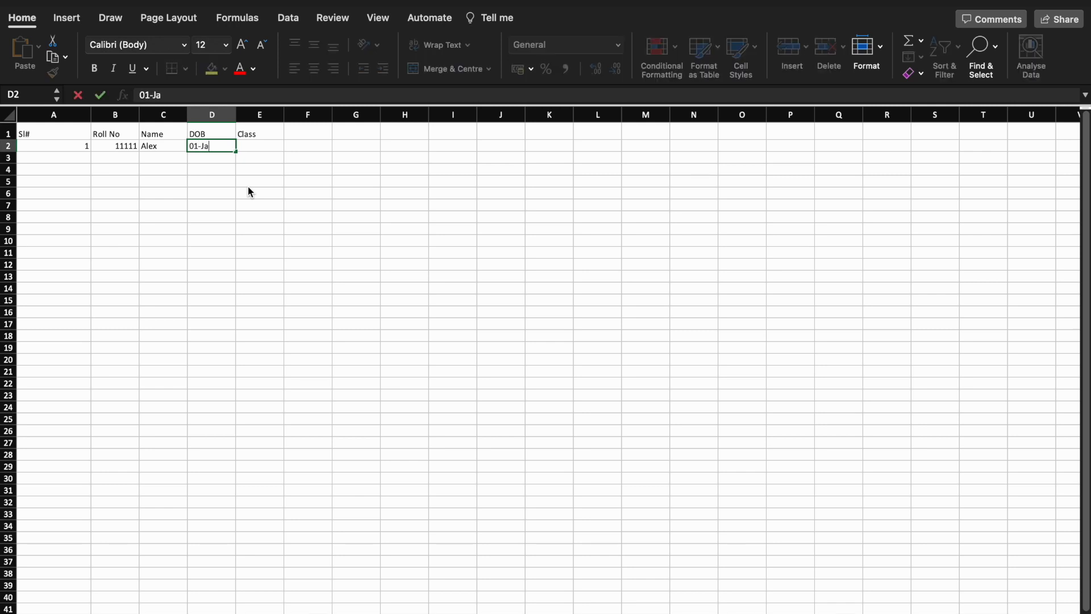
type("n-1")
type("990")
key("Return")
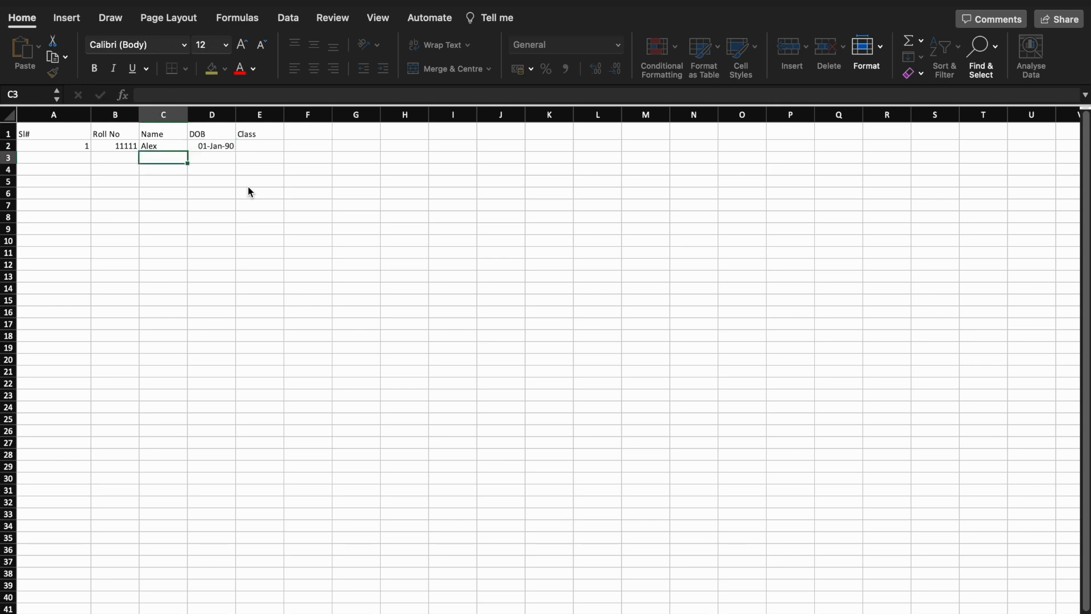
key("Up")
key("Right")
key("Right")
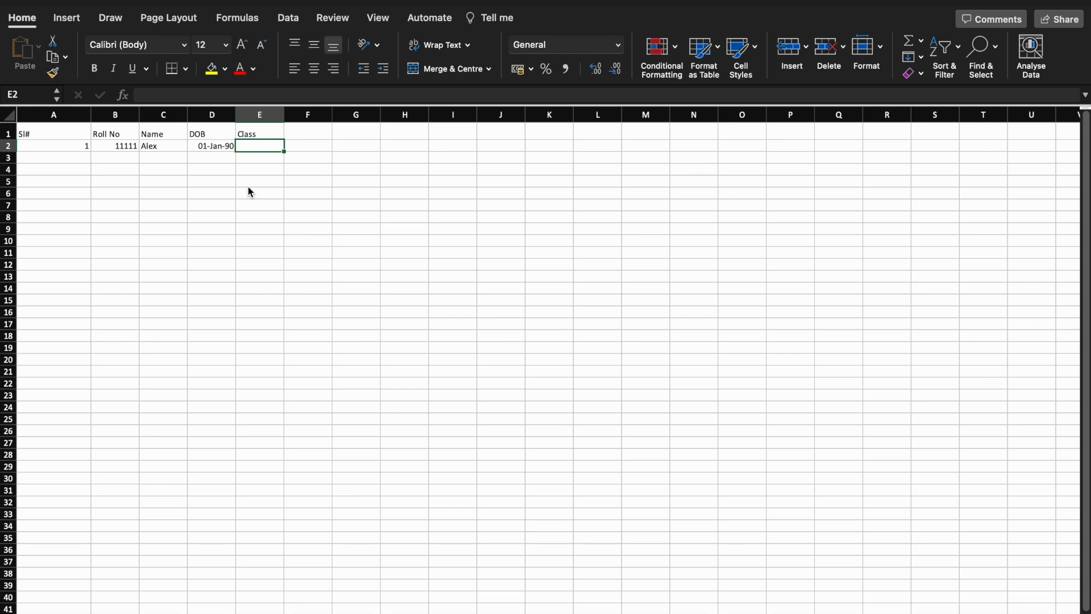
type("5th")
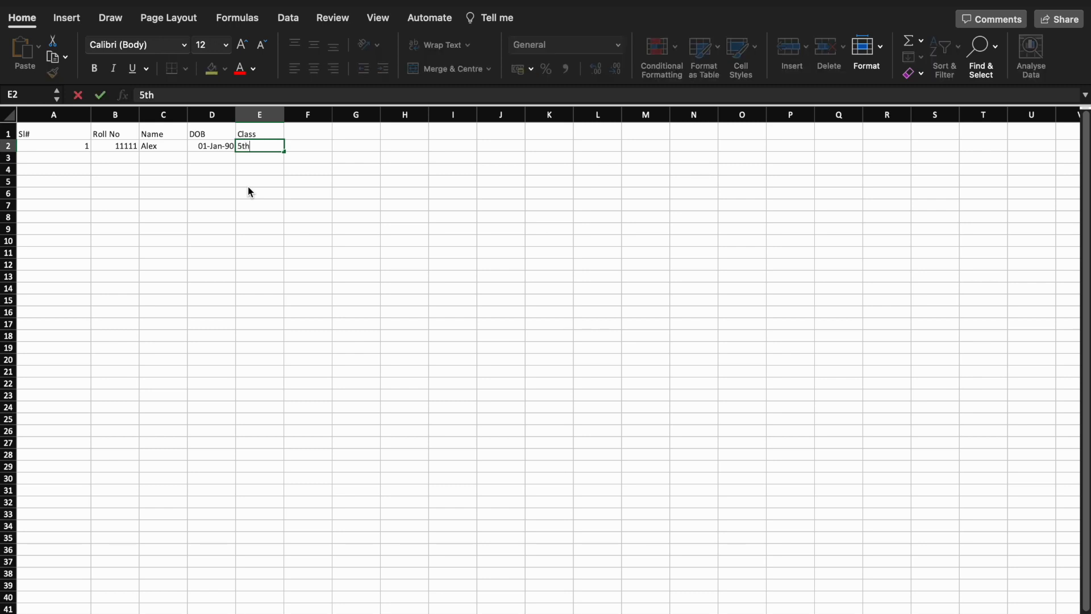
key("Return")
key("Up")
key("Up")
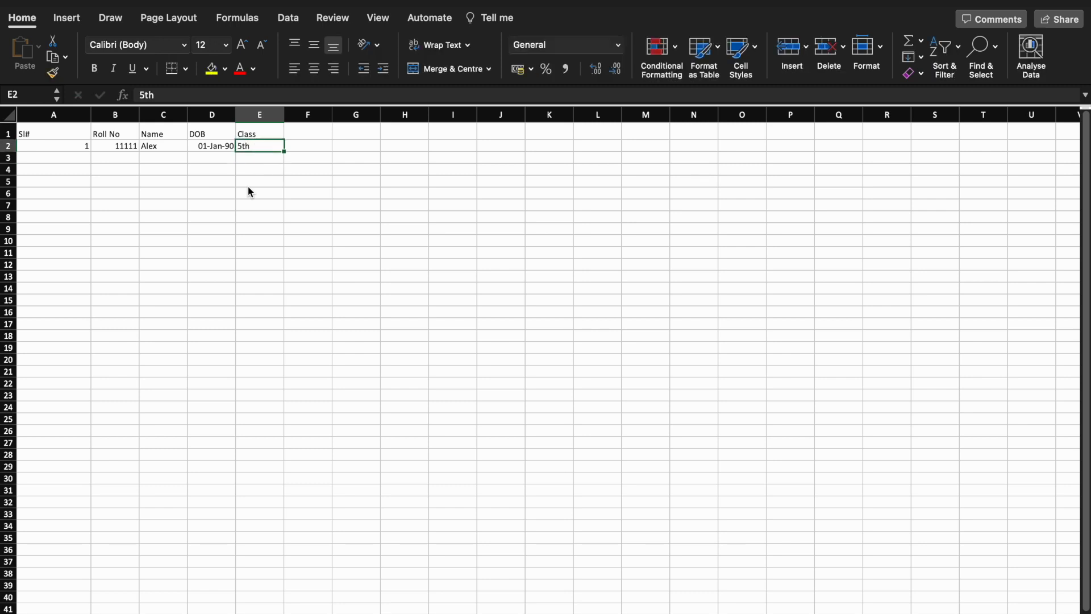
key("Home")
key("shift+Right")
key("shift+Right")
key("shift+Right")
key("shift+Right")
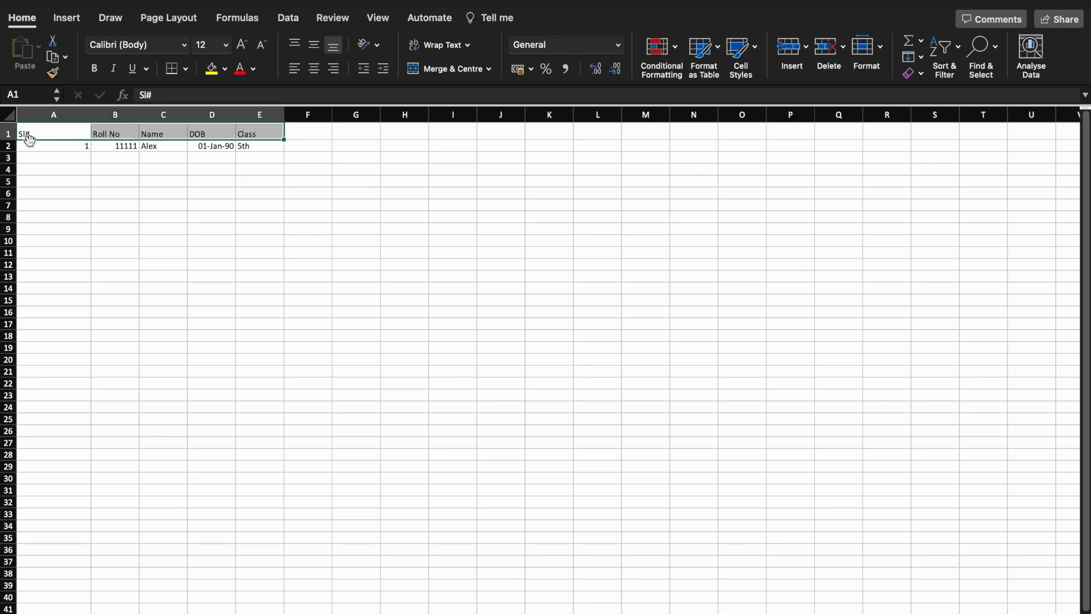
Format header cells A1:E1 as bold, 16-point text with a yellow fill
left_click(4, 133)
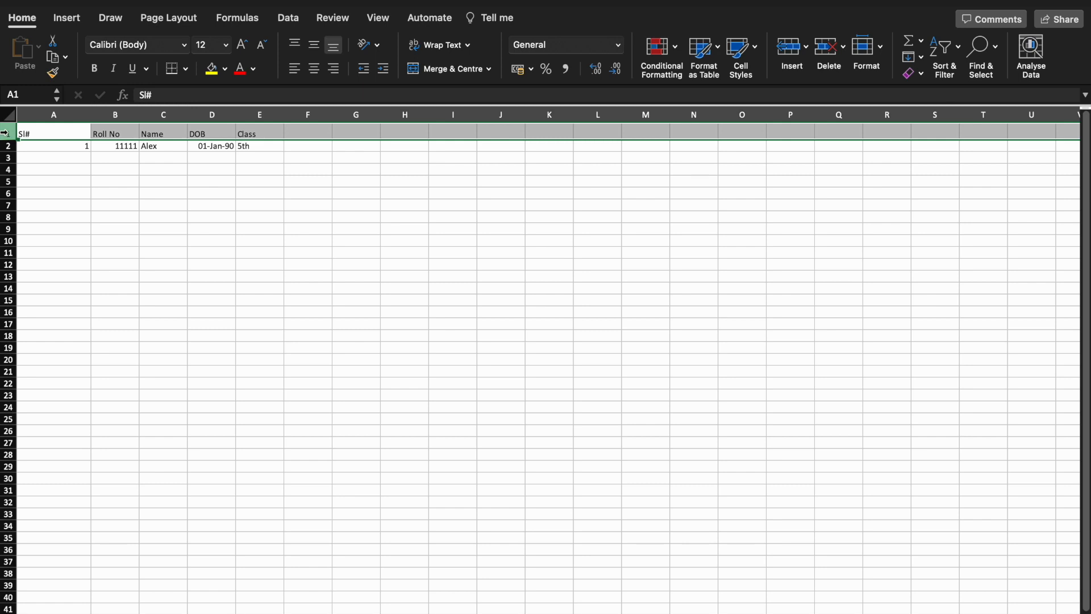
left_click(50, 135)
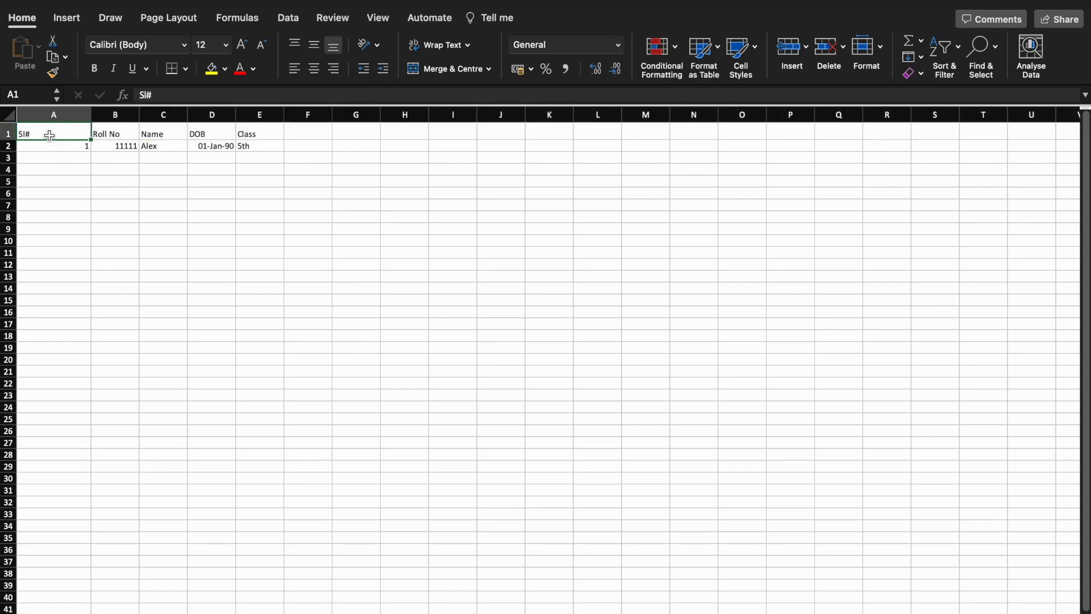
key("shift+Right")
key("shift+Right")
key("shift+Right")
key("shift+Right")
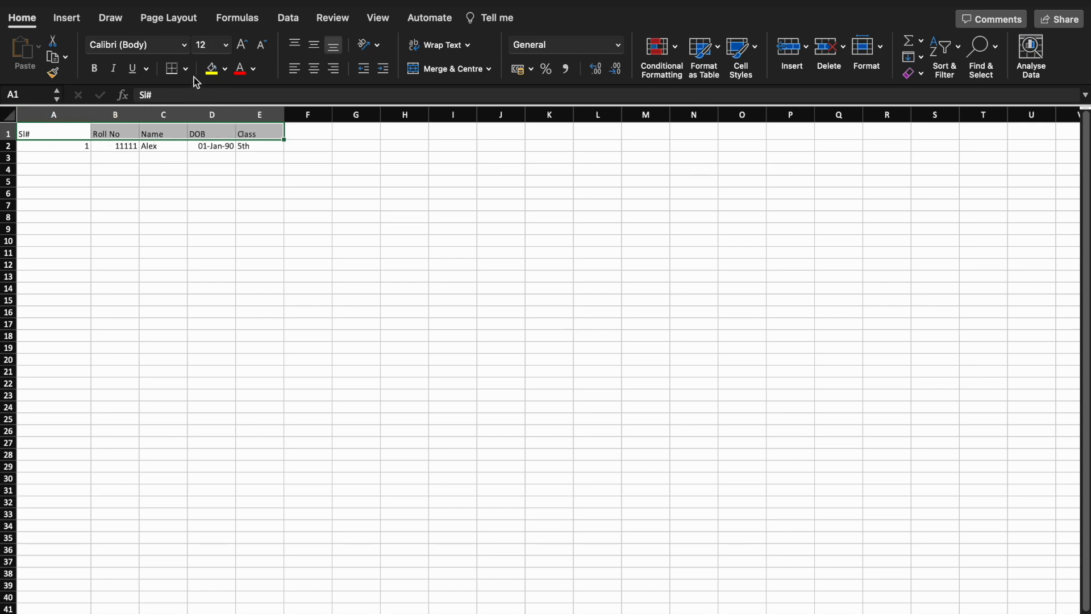
left_click(98, 67)
left_click(243, 45)
left_click(243, 47)
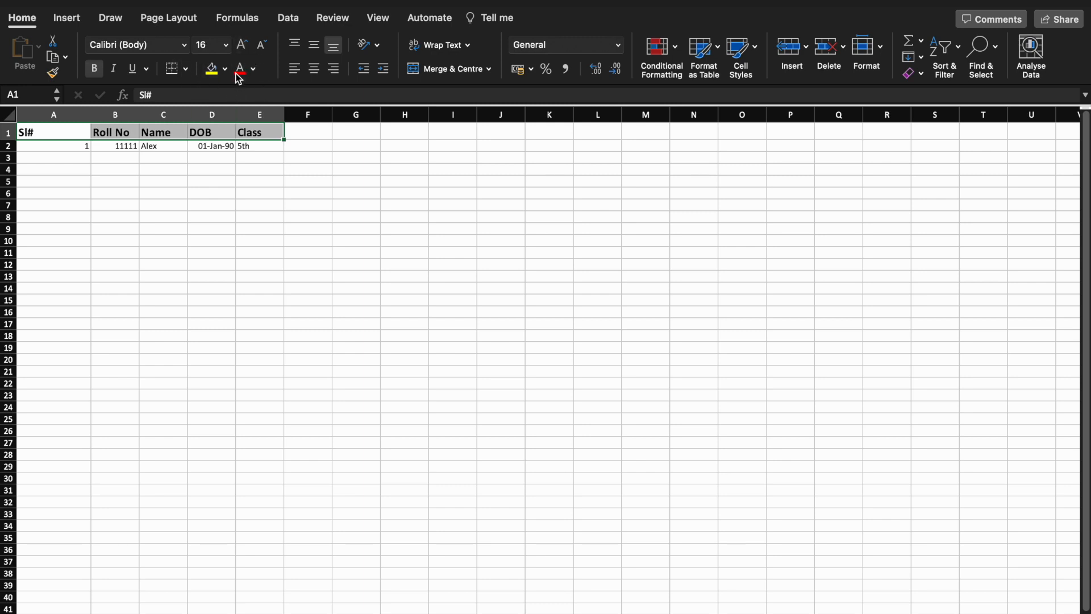
left_click(262, 48)
left_click(262, 48)
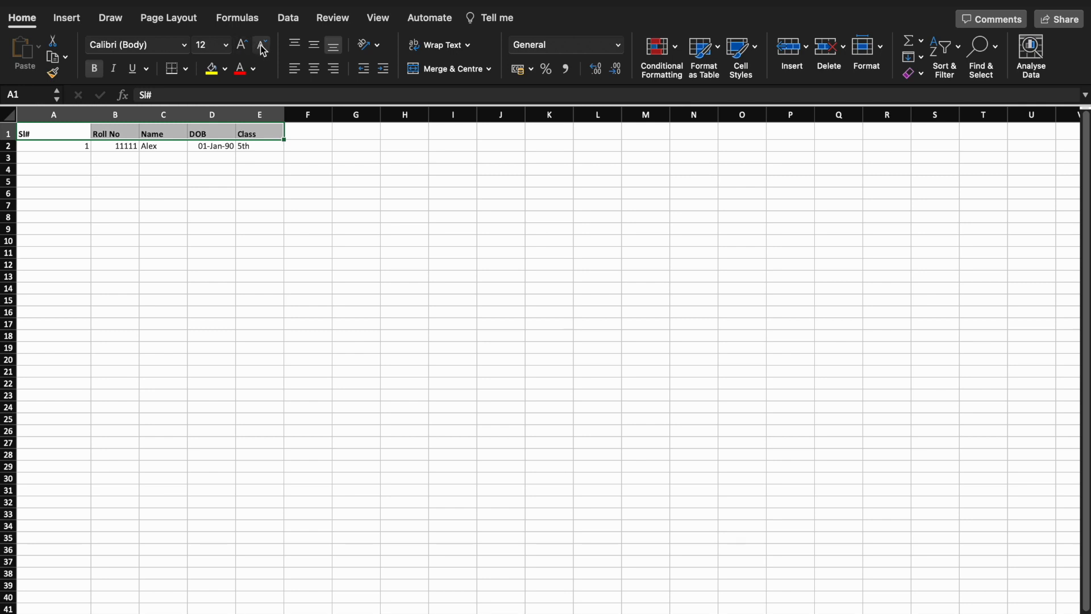
left_click(244, 47)
left_click(243, 47)
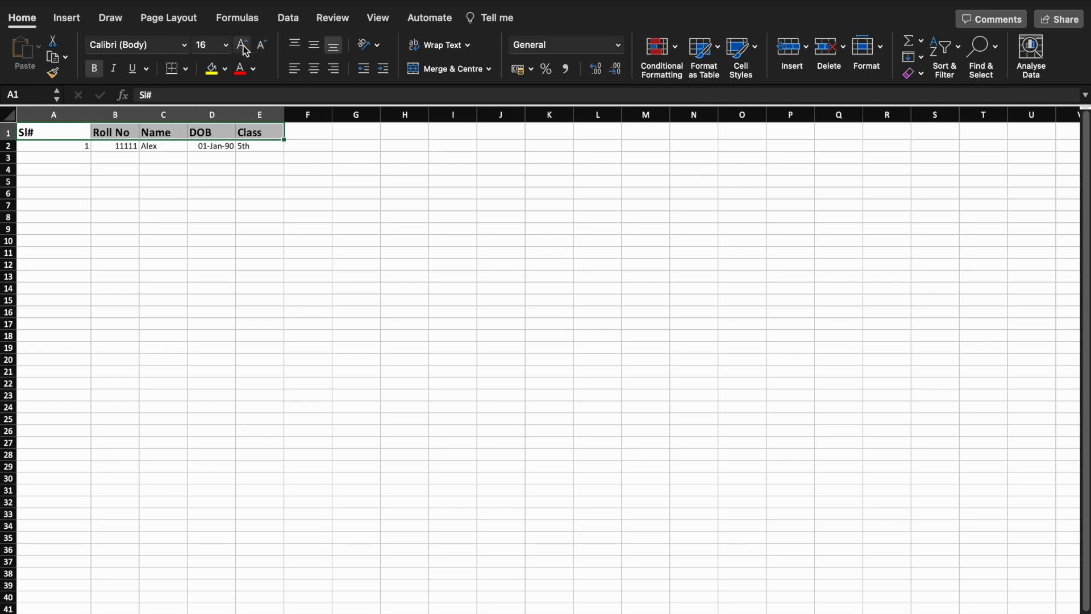
left_click(212, 69)
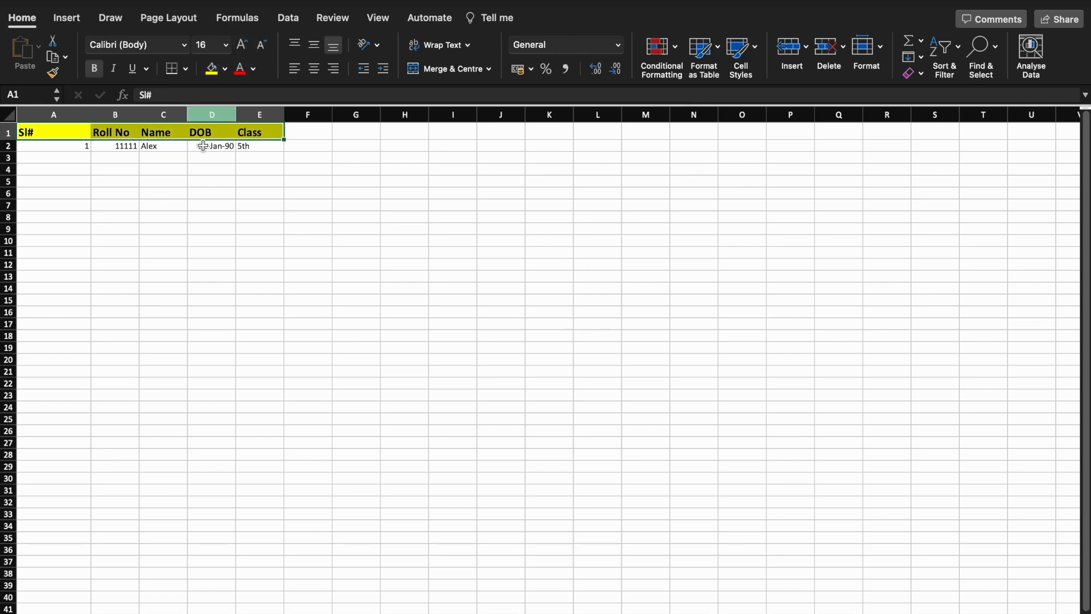
Select rows 1 and 2 and apply Align Left plus Middle Align
left_click(7, 134)
left_click_drag(7, 134, 6, 145)
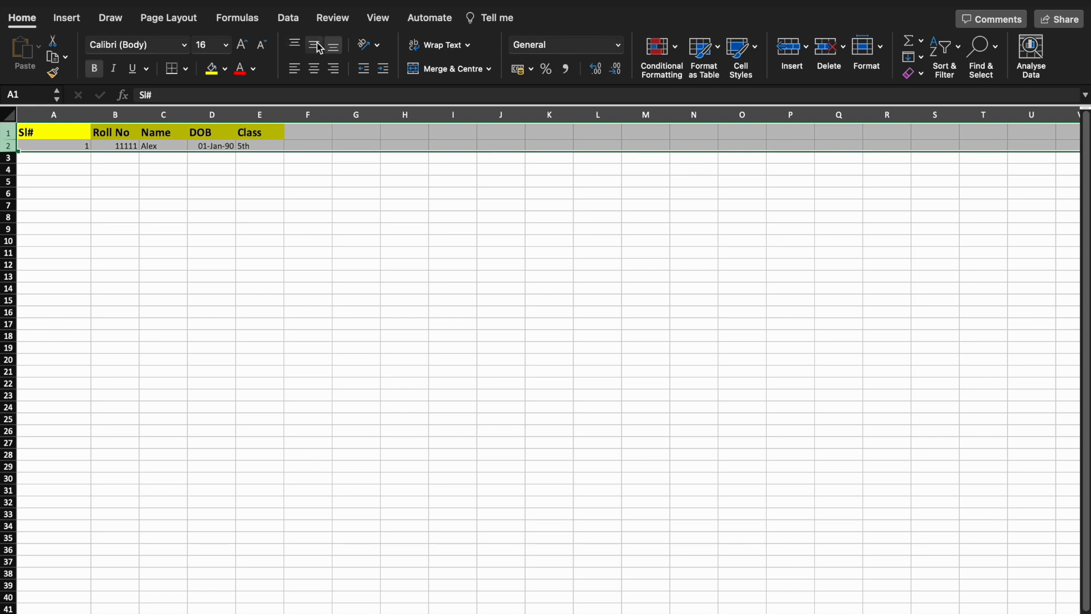
left_click(295, 70)
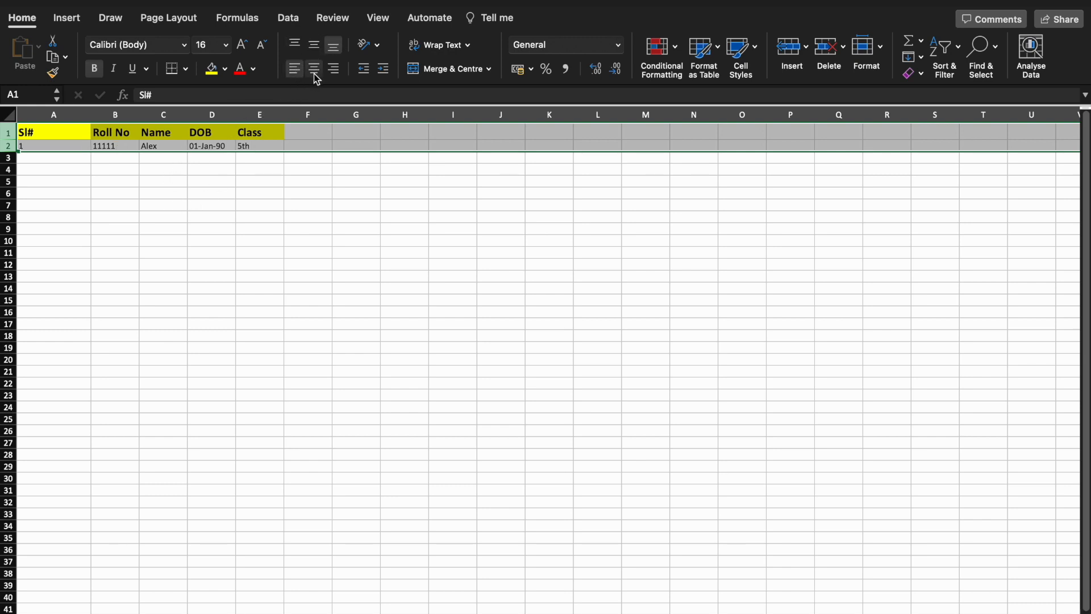
left_click(316, 50)
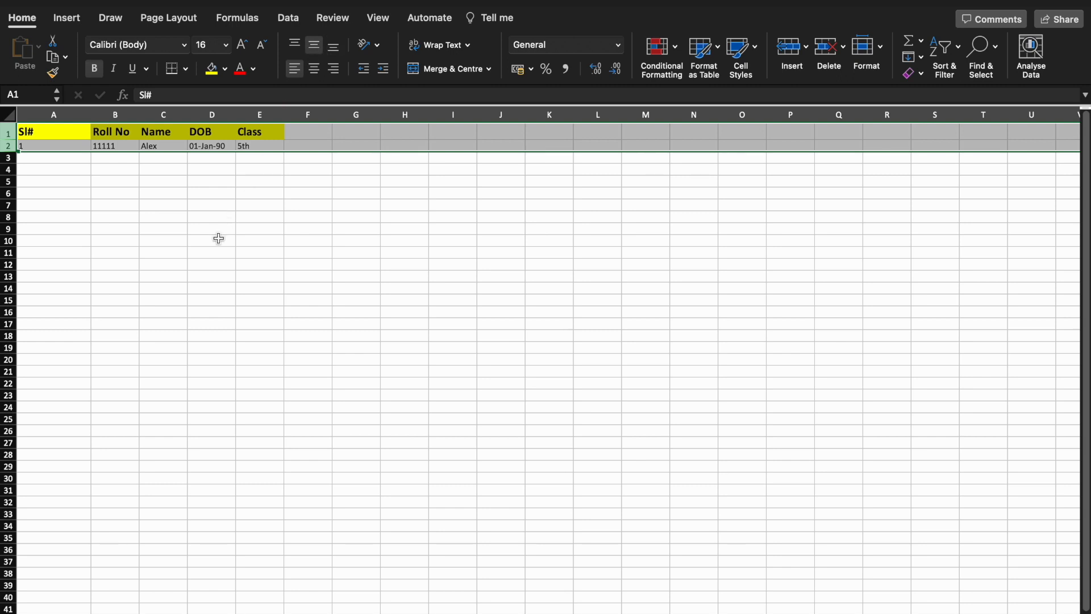
left_click(219, 238)
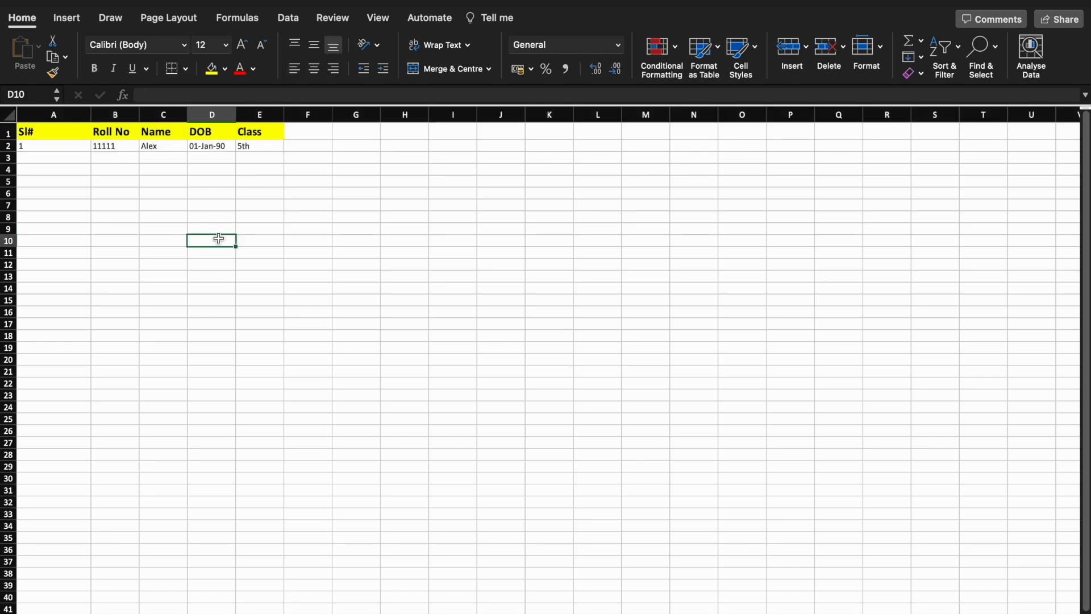
Select the table range A1:E2 and apply All Borders to it
key("ctrl+super+space")
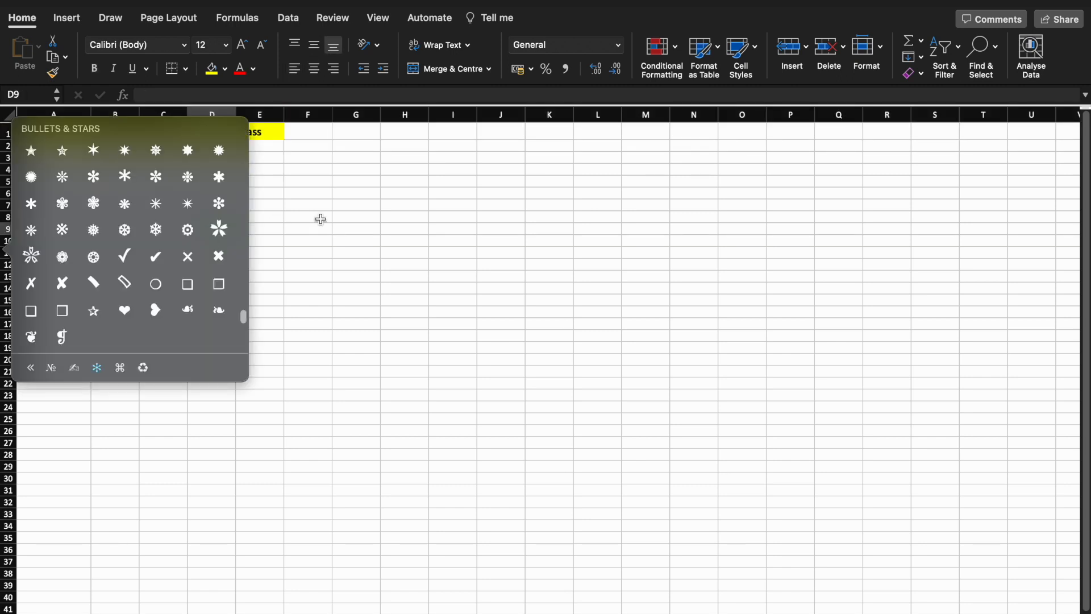
left_click(320, 219)
left_click(13, 132)
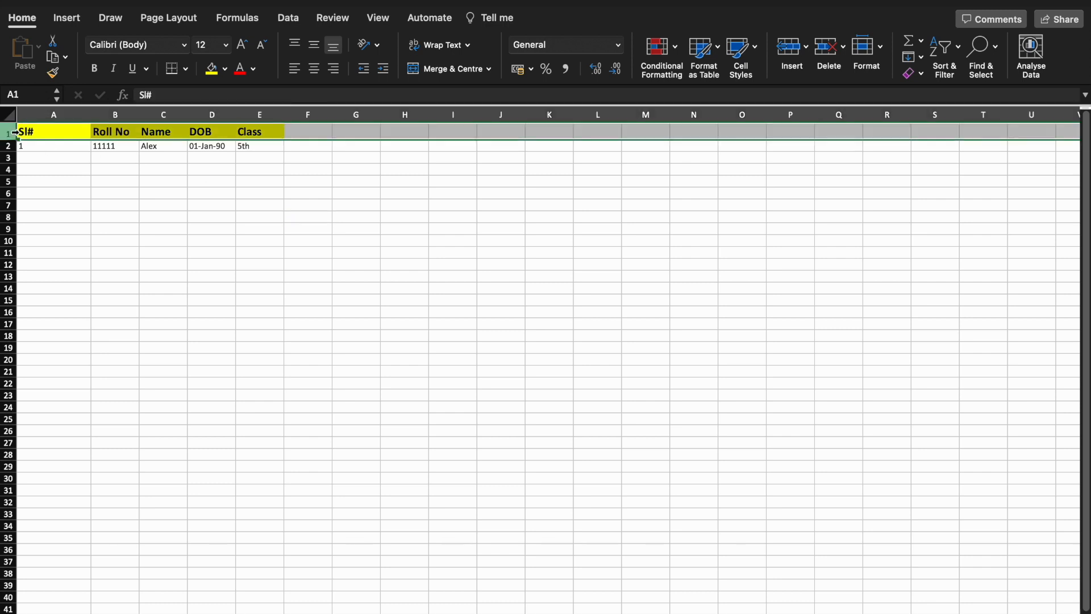
key("shift+Down")
key("shift+Left")
key("Left")
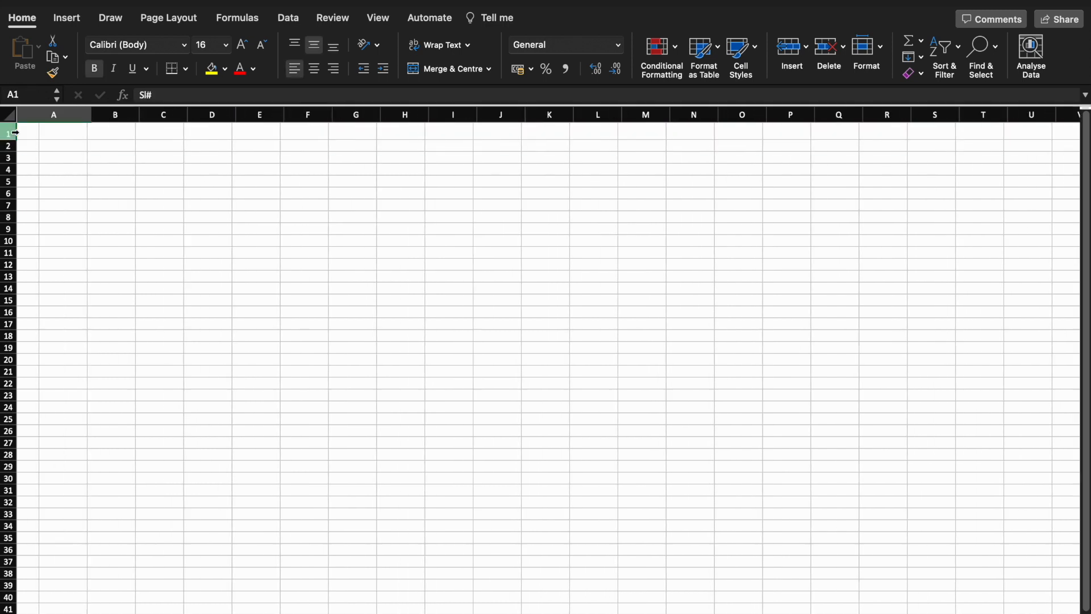
key("shift+Down")
key("shift+Right")
key("shift+Right")
key("shift+Right")
key("shift+Right")
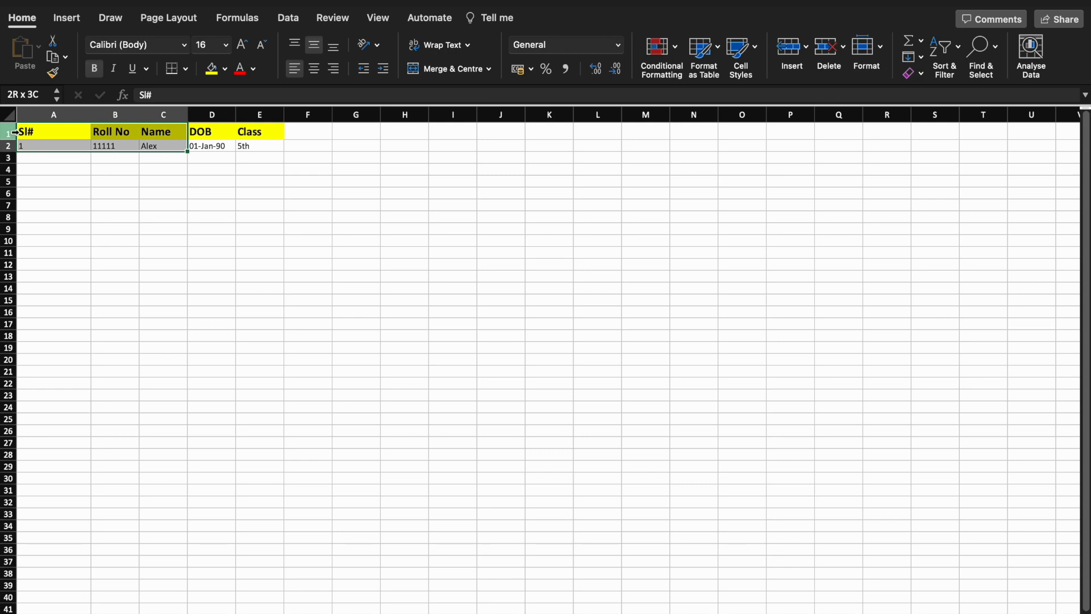
left_click(185, 69)
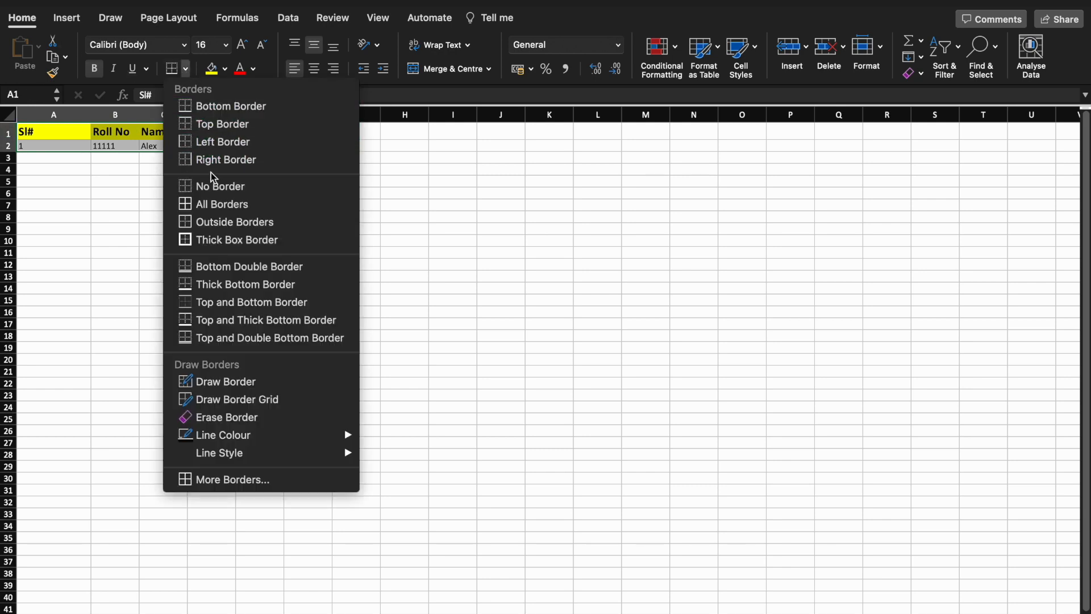
left_click(215, 204)
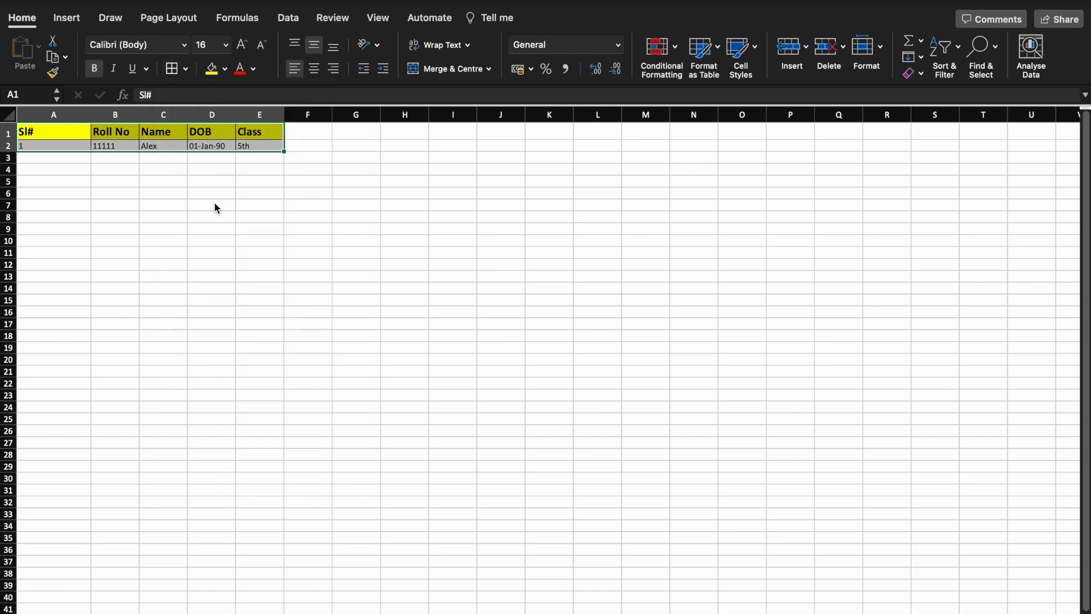
left_click(165, 183)
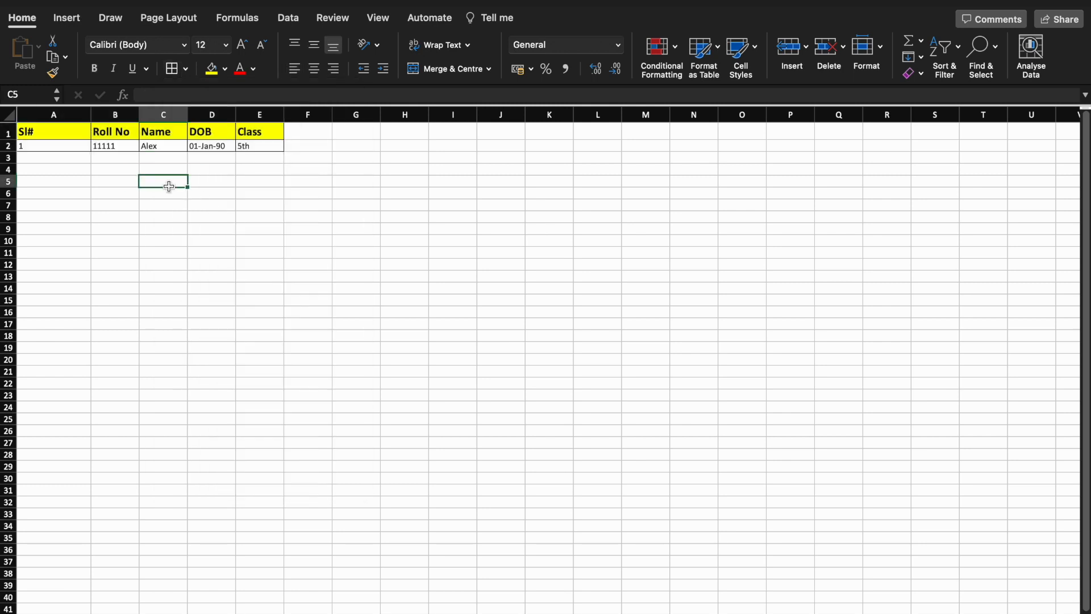
left_click(52, 158)
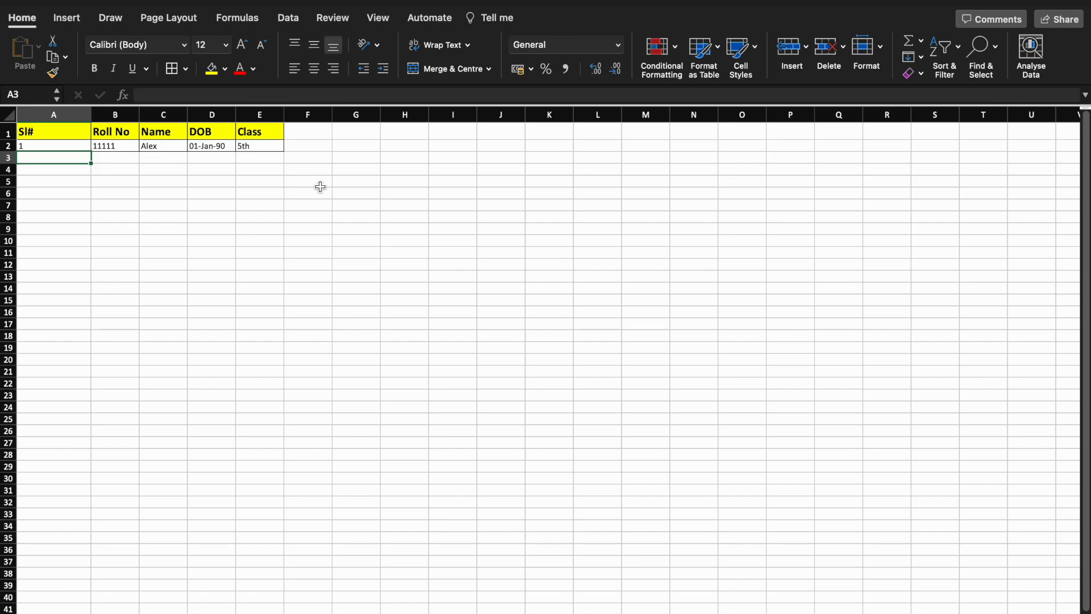
Switch from Excel to another application with Cmd+Tab
key("super+Tab")
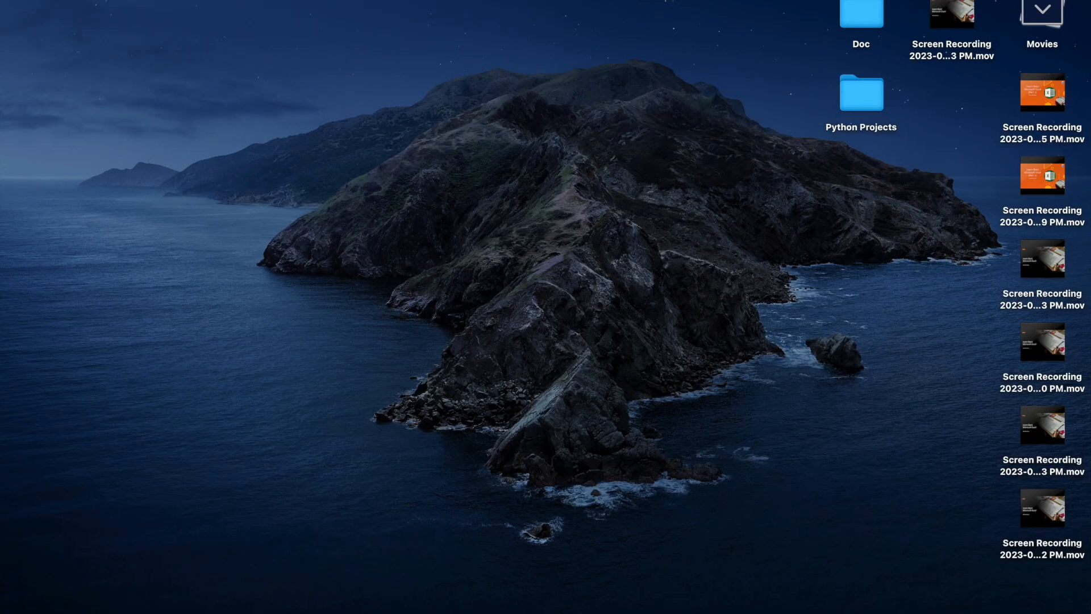